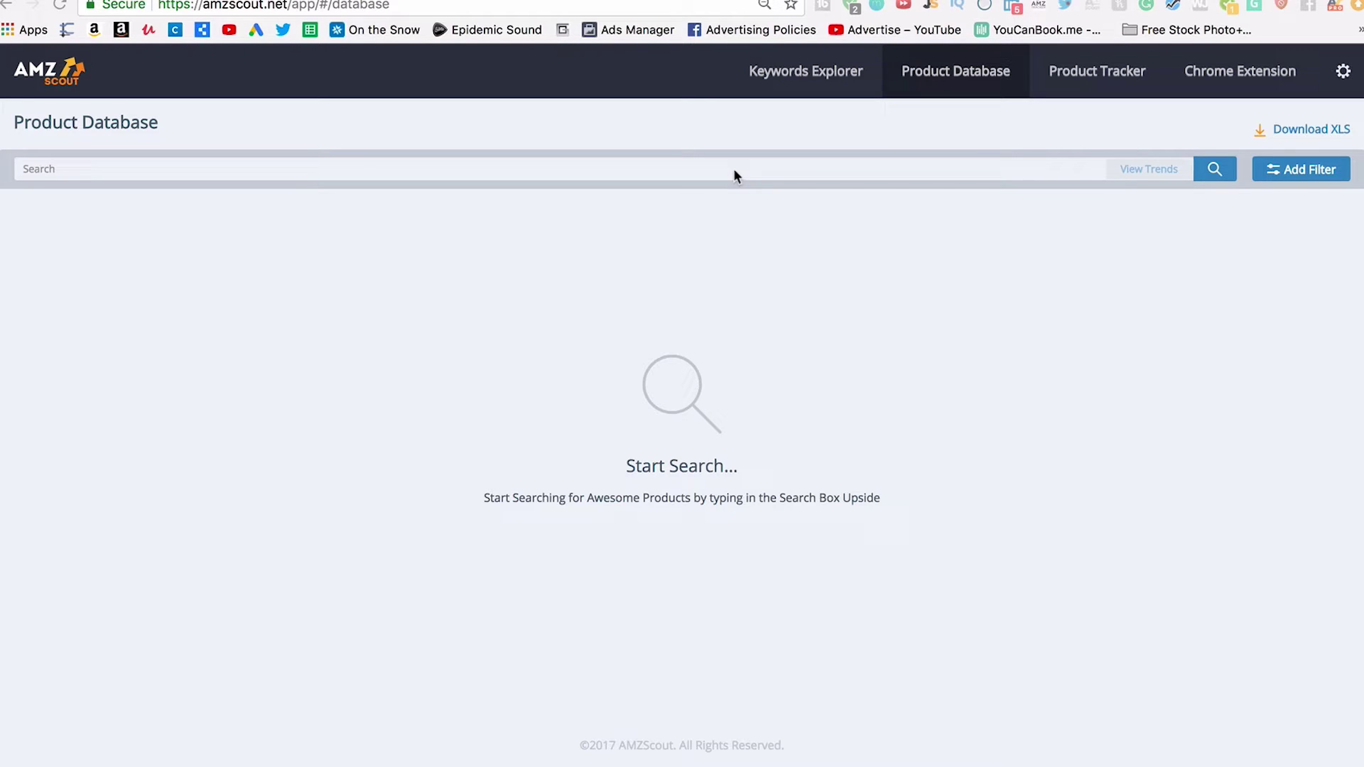
Open Add Filter and include the Beauty & Personal Care and Health & Household categories.
click(1302, 170)
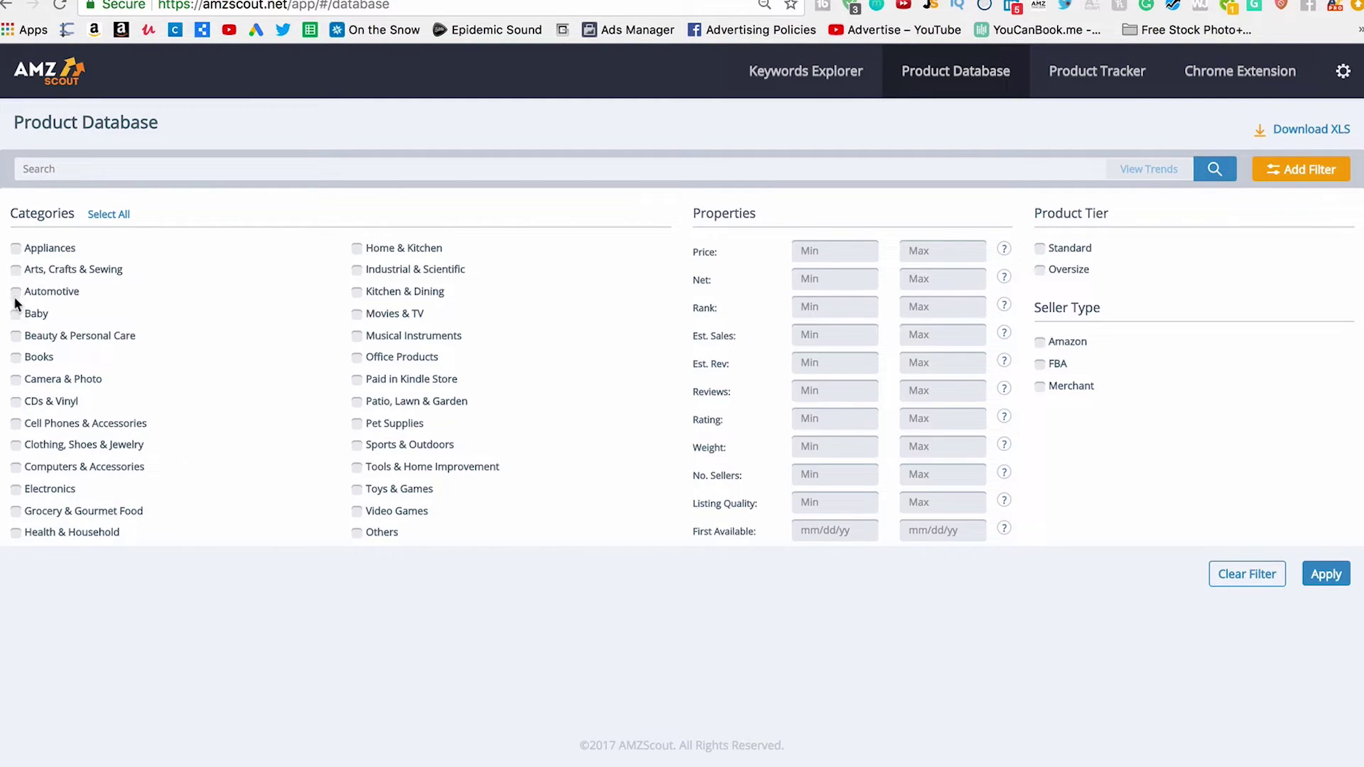
click(16, 336)
click(14, 535)
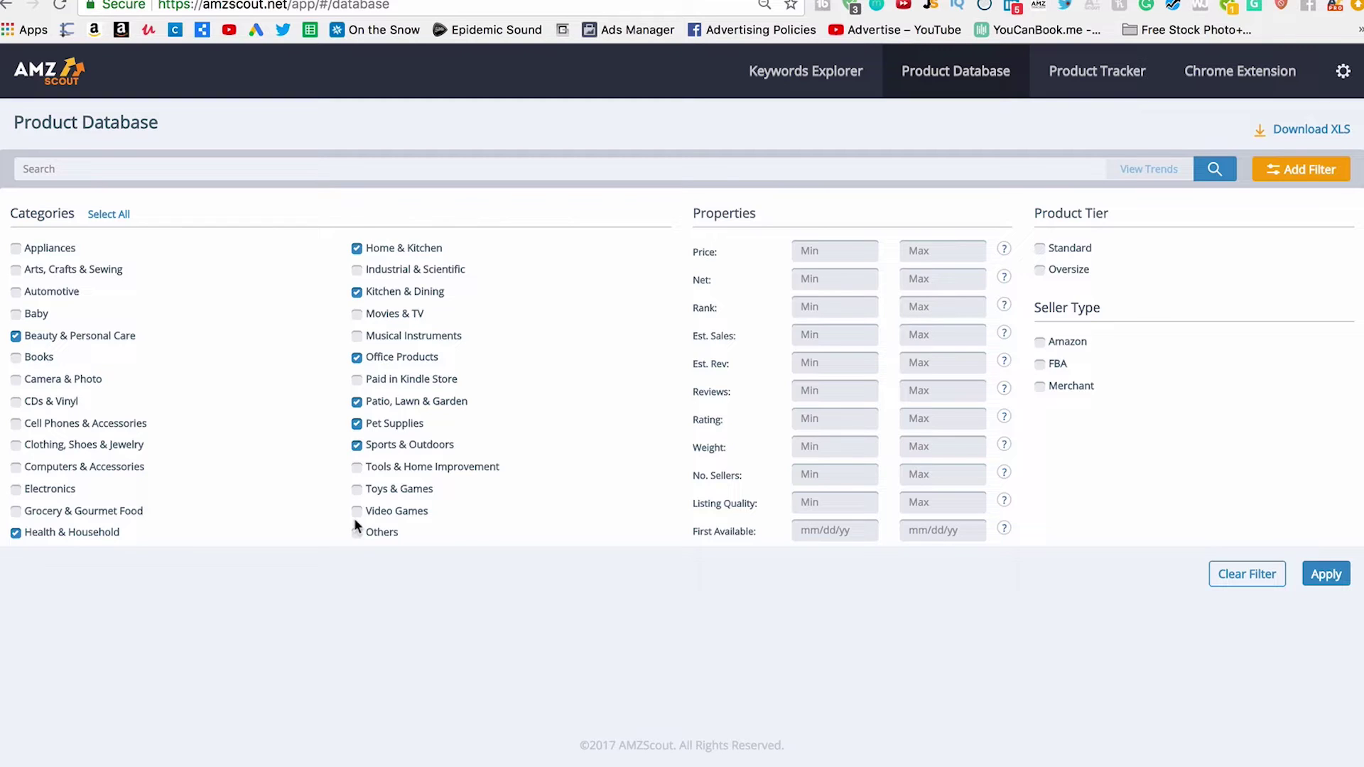
Set price 15–35, maximum rank 2000, maximum 350 reviews and maximum weight 1.
click(838, 254)
text(15)
click(927, 250)
text(35)
click(835, 304)
click(907, 304)
text(2000)
click(925, 400)
text(350)
click(915, 449)
text(1)
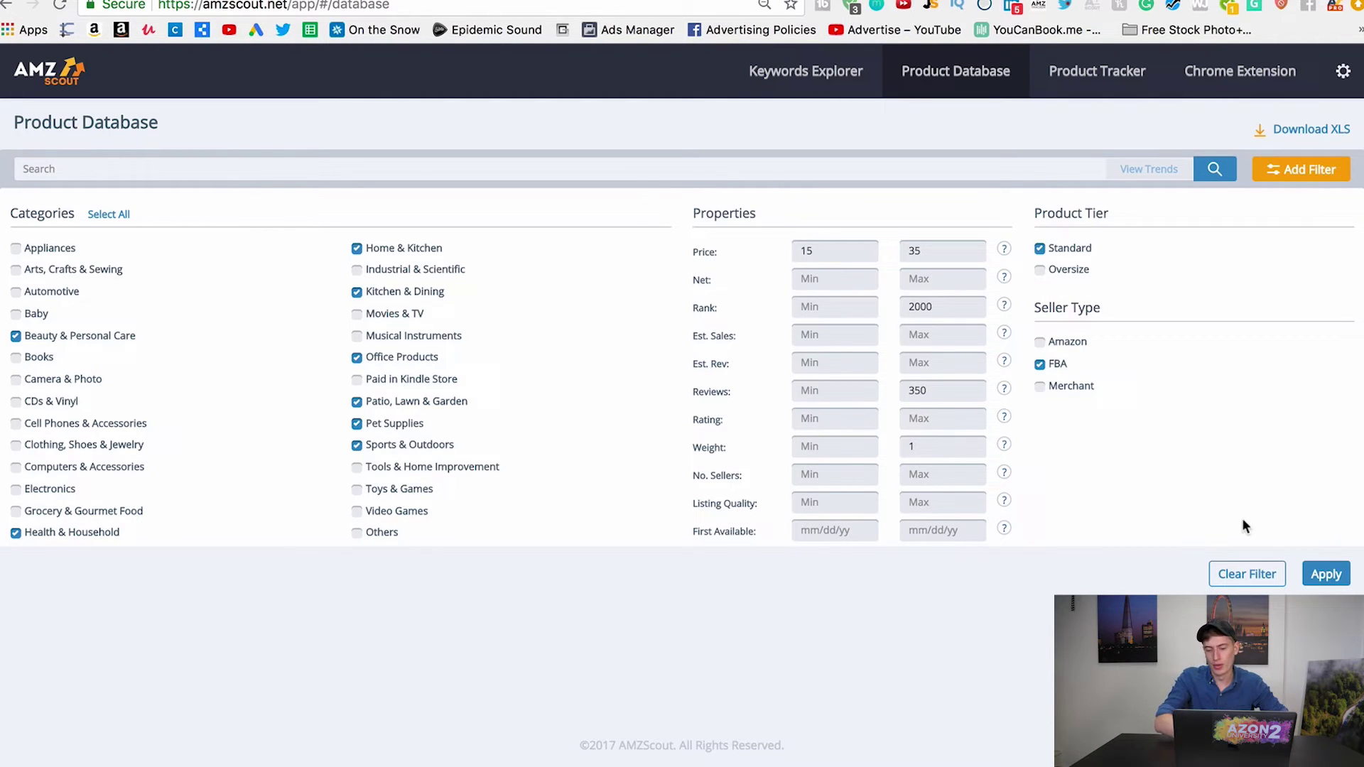
Apply the filters and scroll through the matching products, led by the Tinams windproof umbrella.
click(1322, 575)
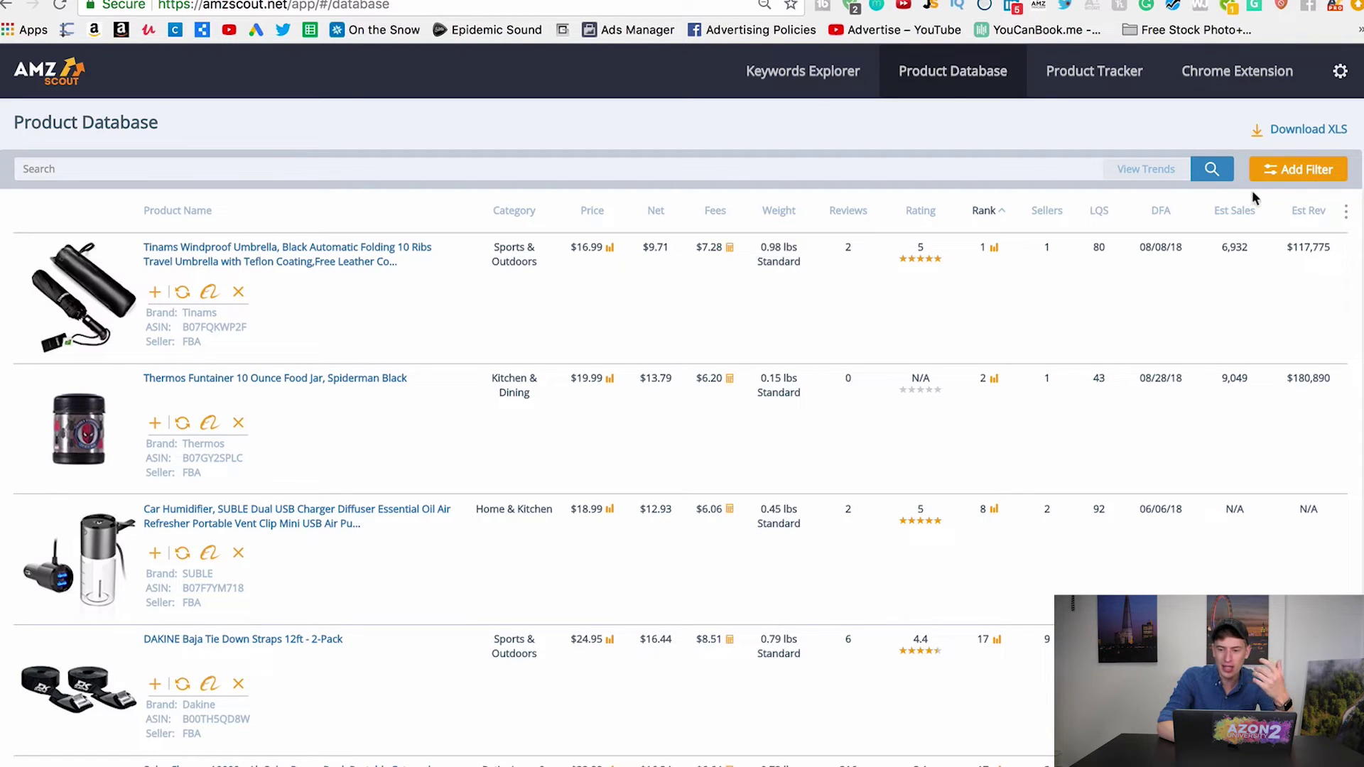
click(1289, 172)
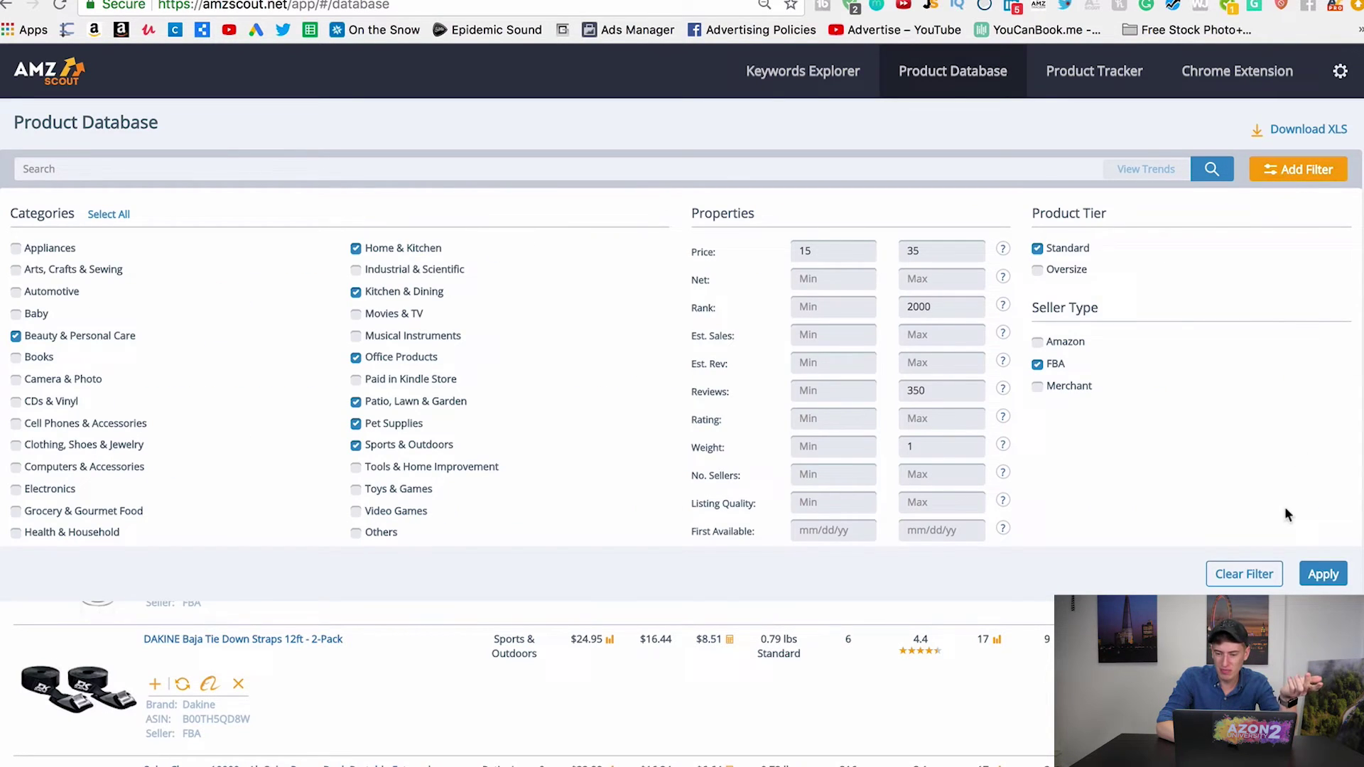
click(1272, 169)
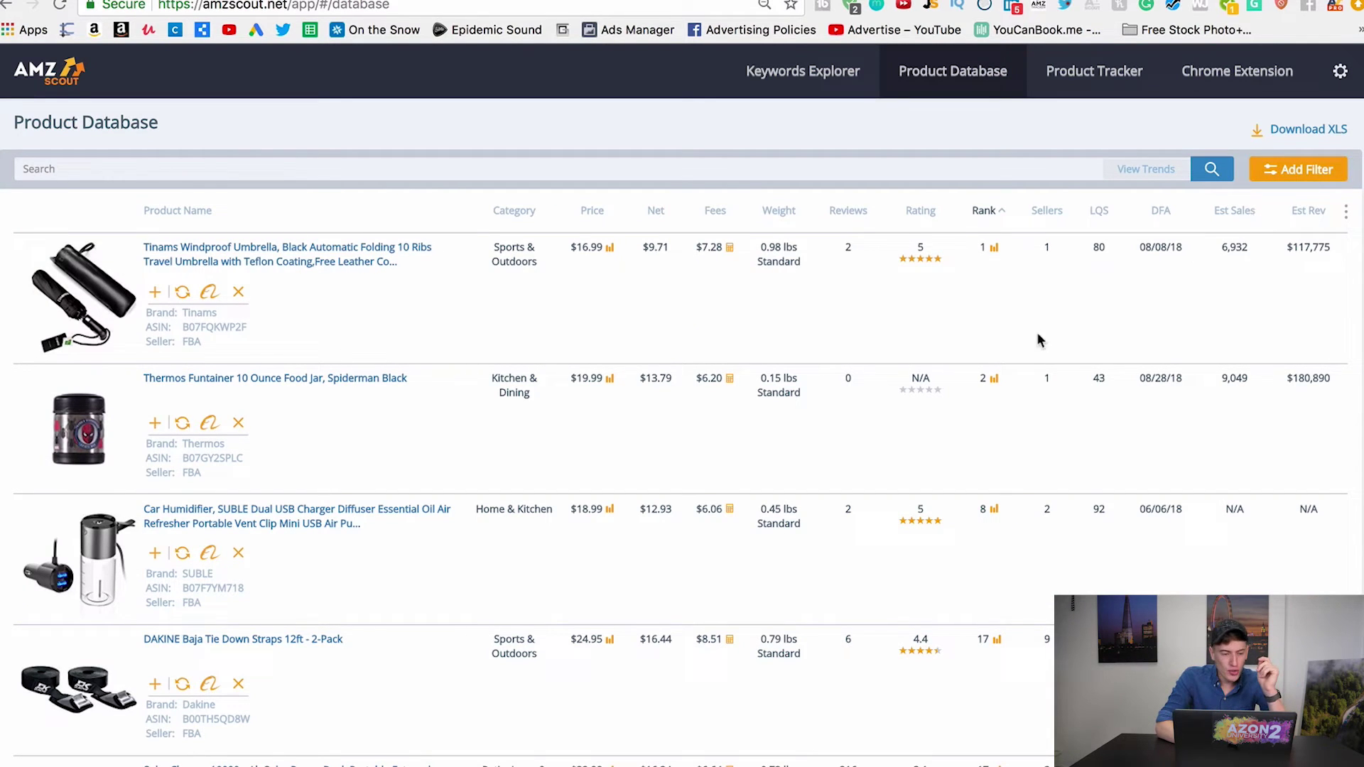
scroll(1037, 334, down, 18)
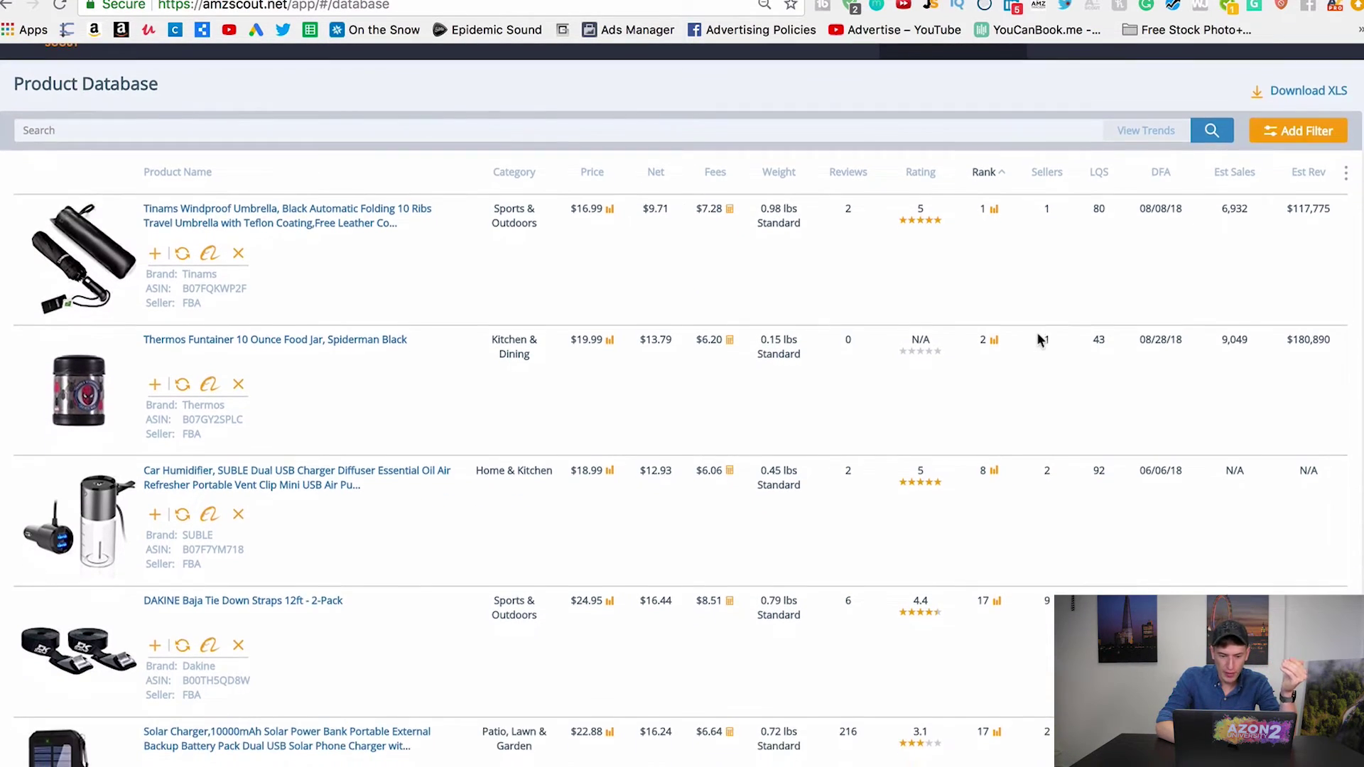
scroll(1037, 340, down, 10)
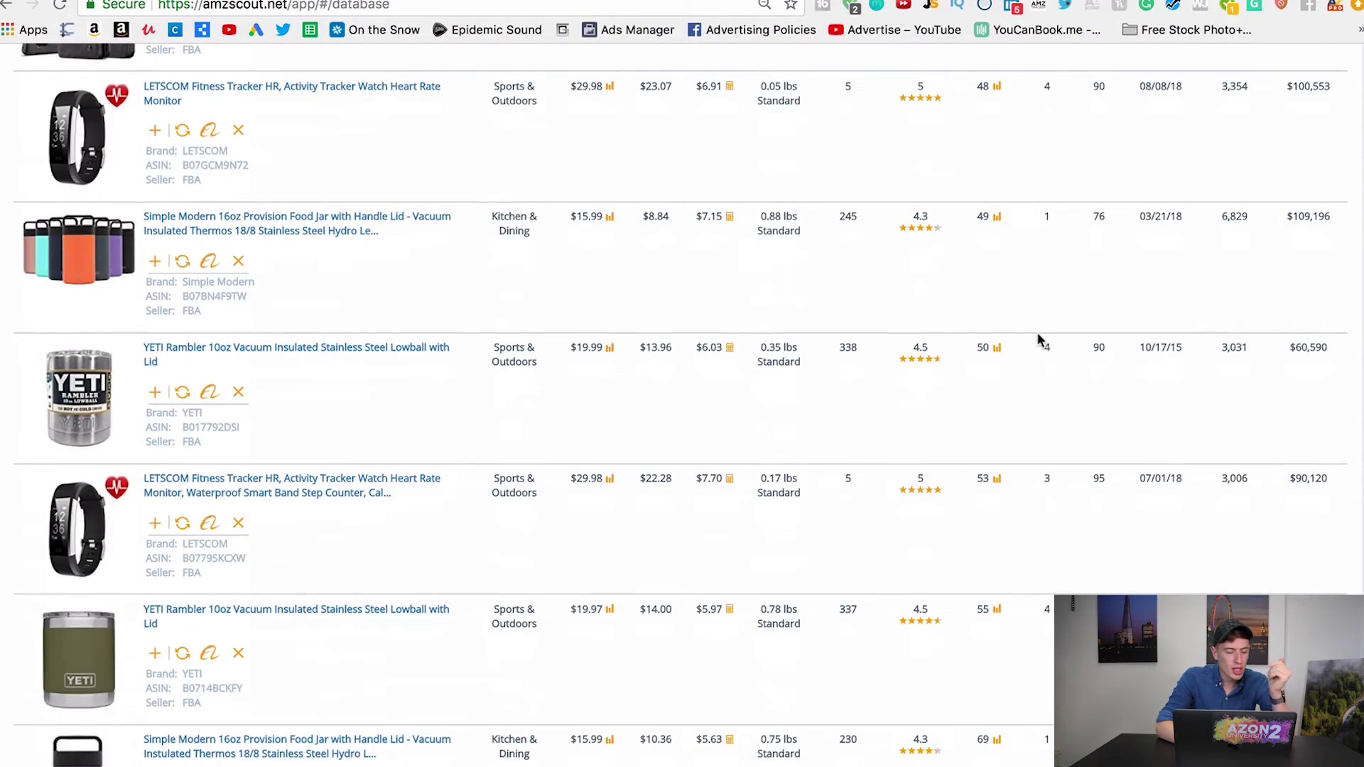
scroll(1037, 340, up, 20)
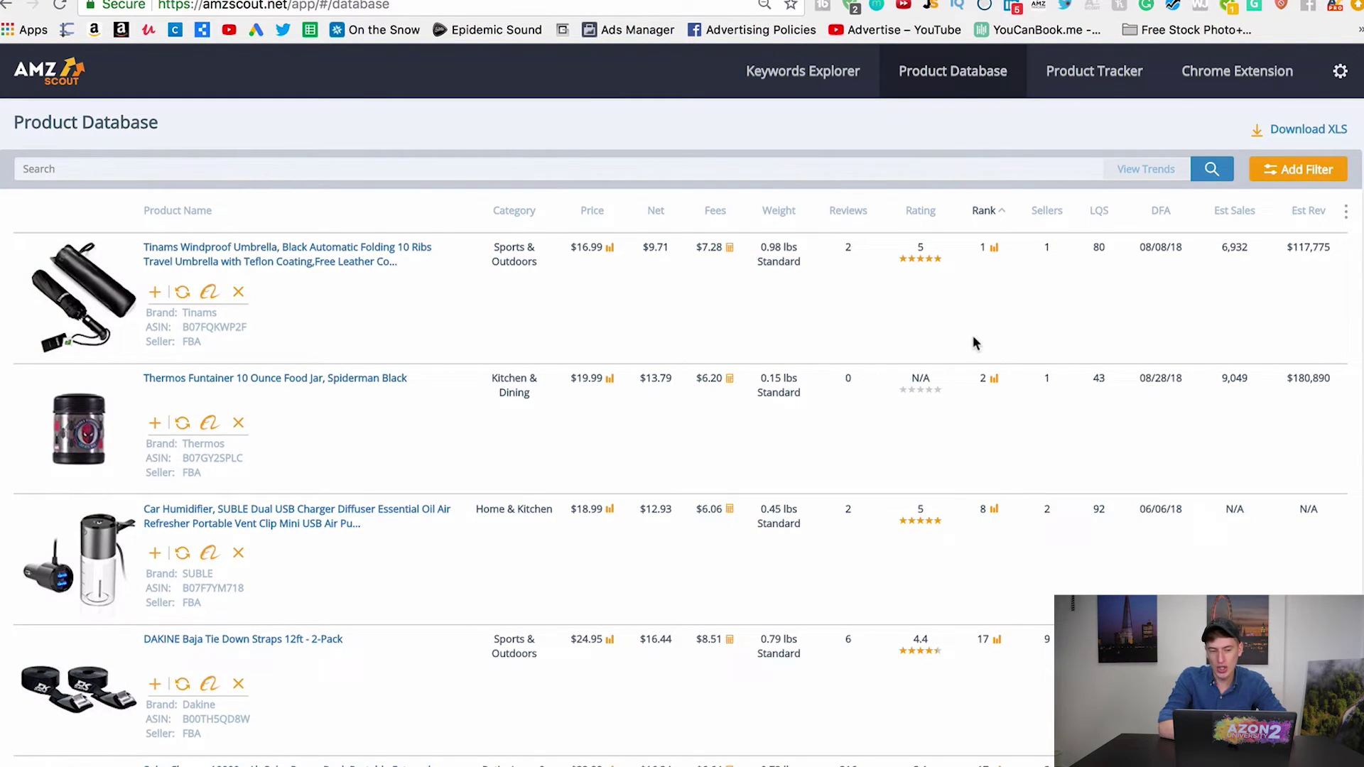
Load amazon.com in a new browser tab.
key(super+t)
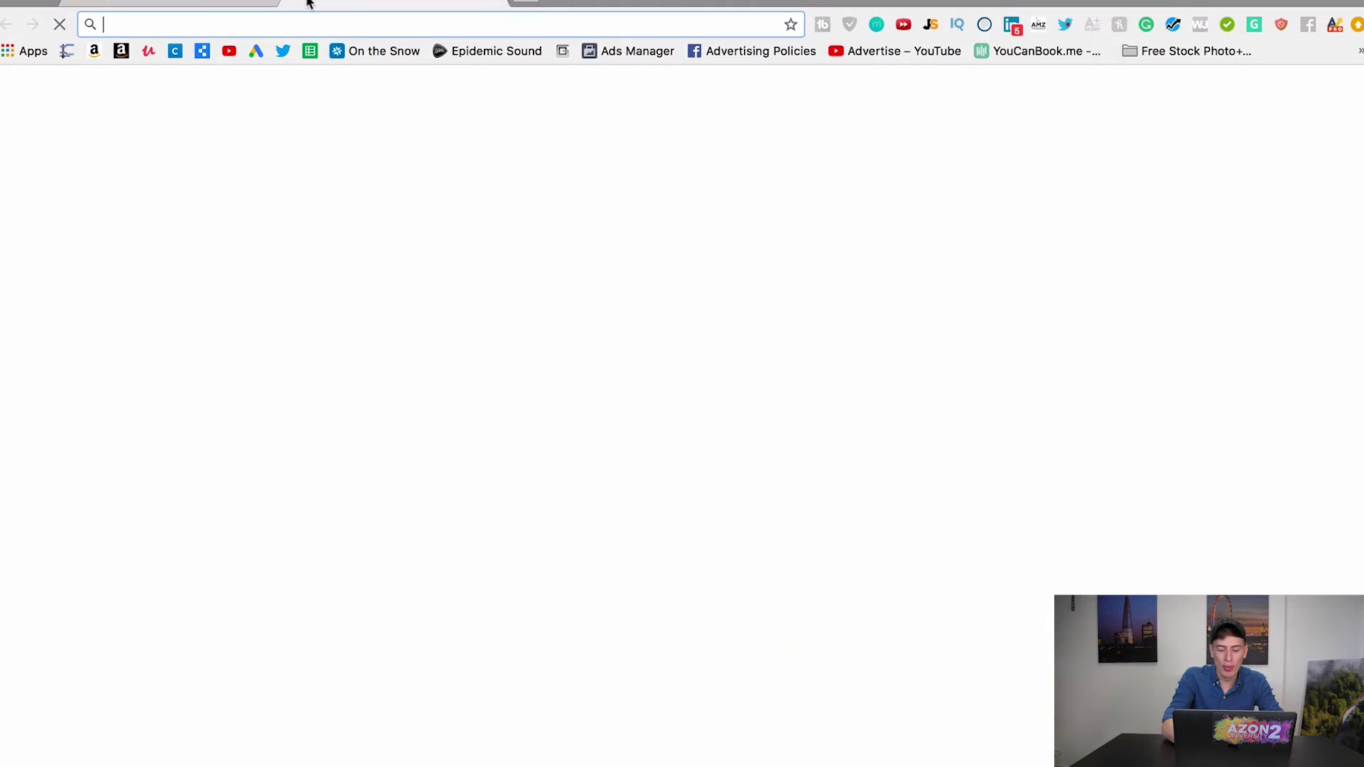
text(amazon.com)
key(Return)
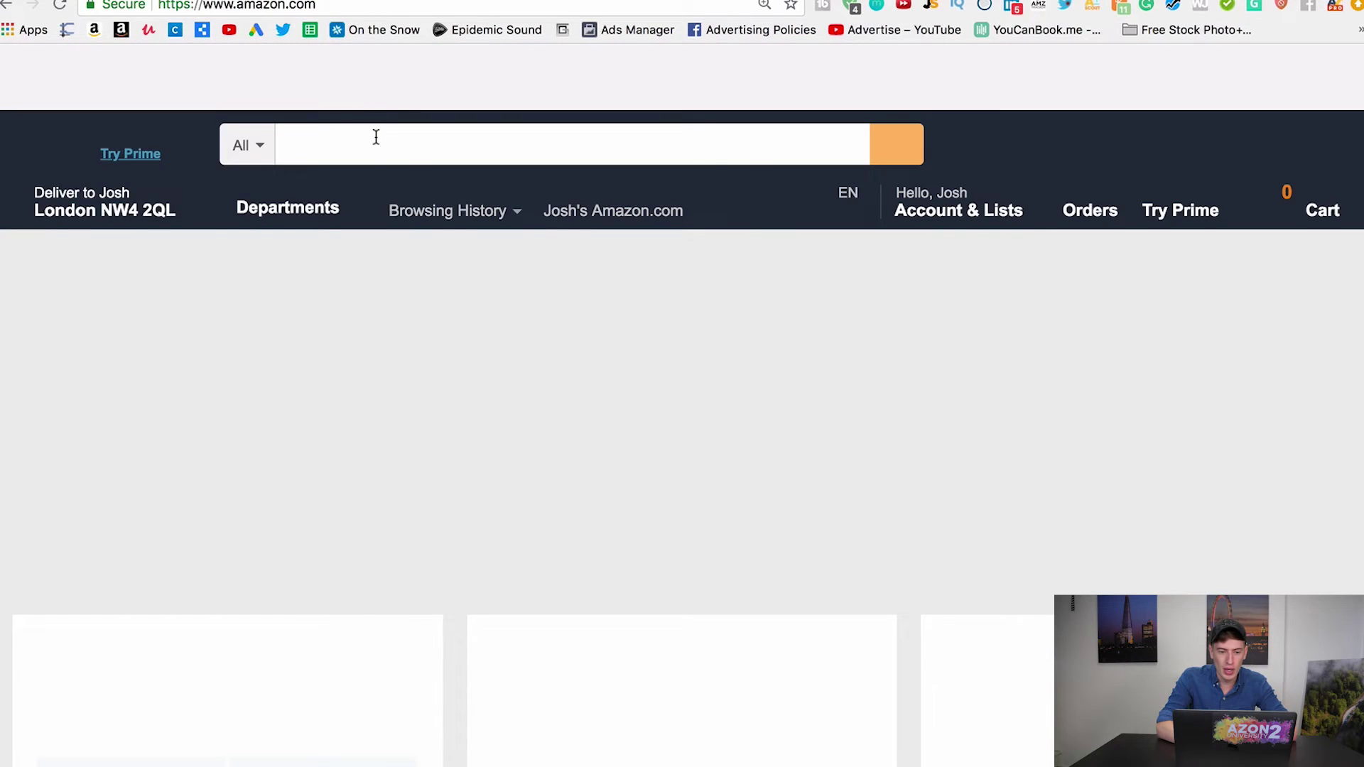
Search Amazon for travel umbrella and launch the AMZScout PRO analysis on the results.
text(travel u)
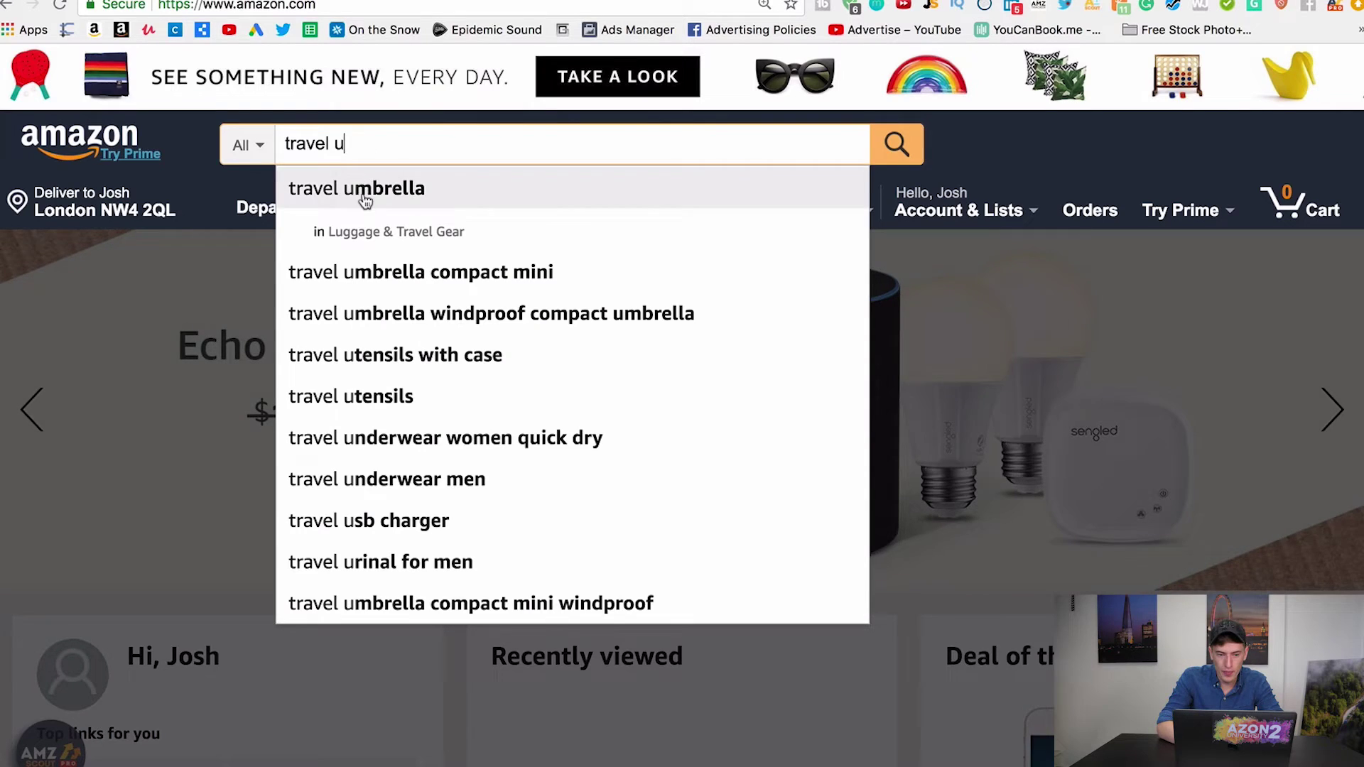
click(366, 193)
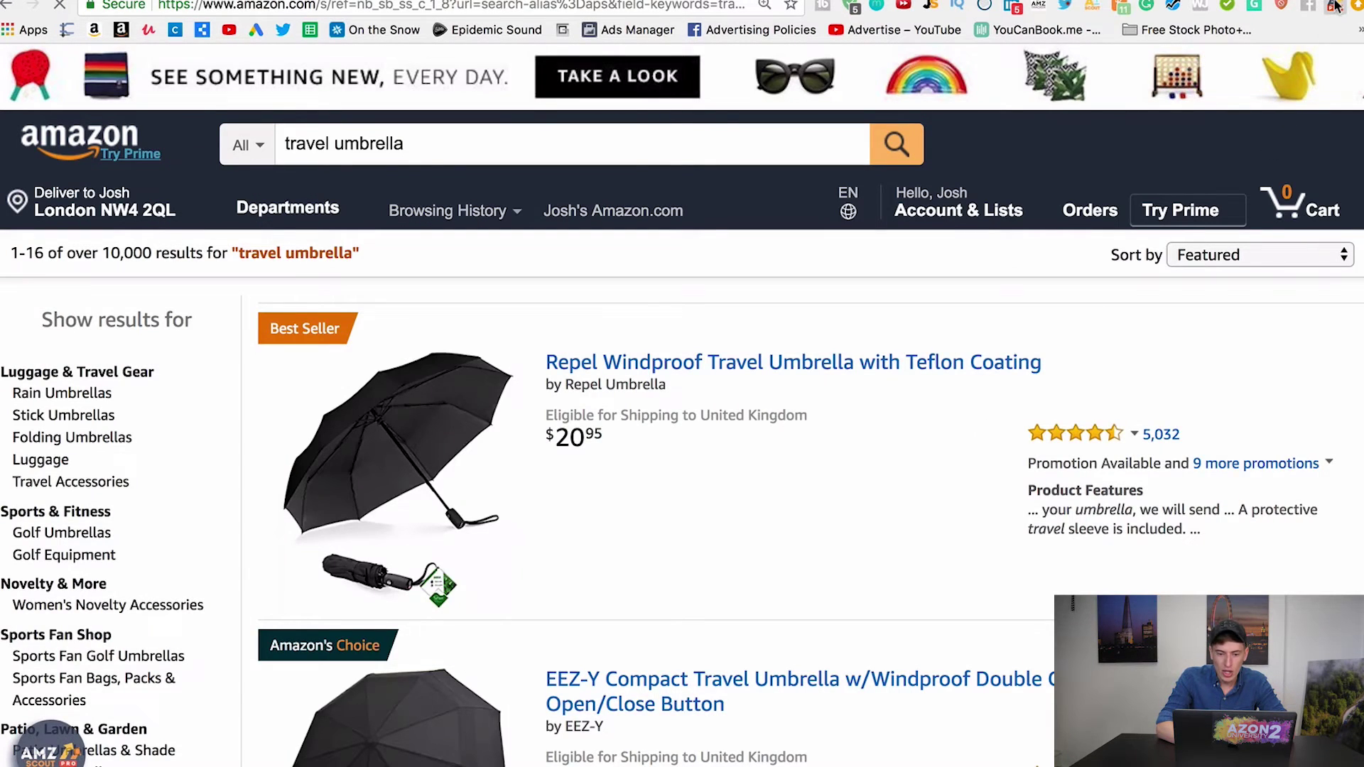
click(1335, 7)
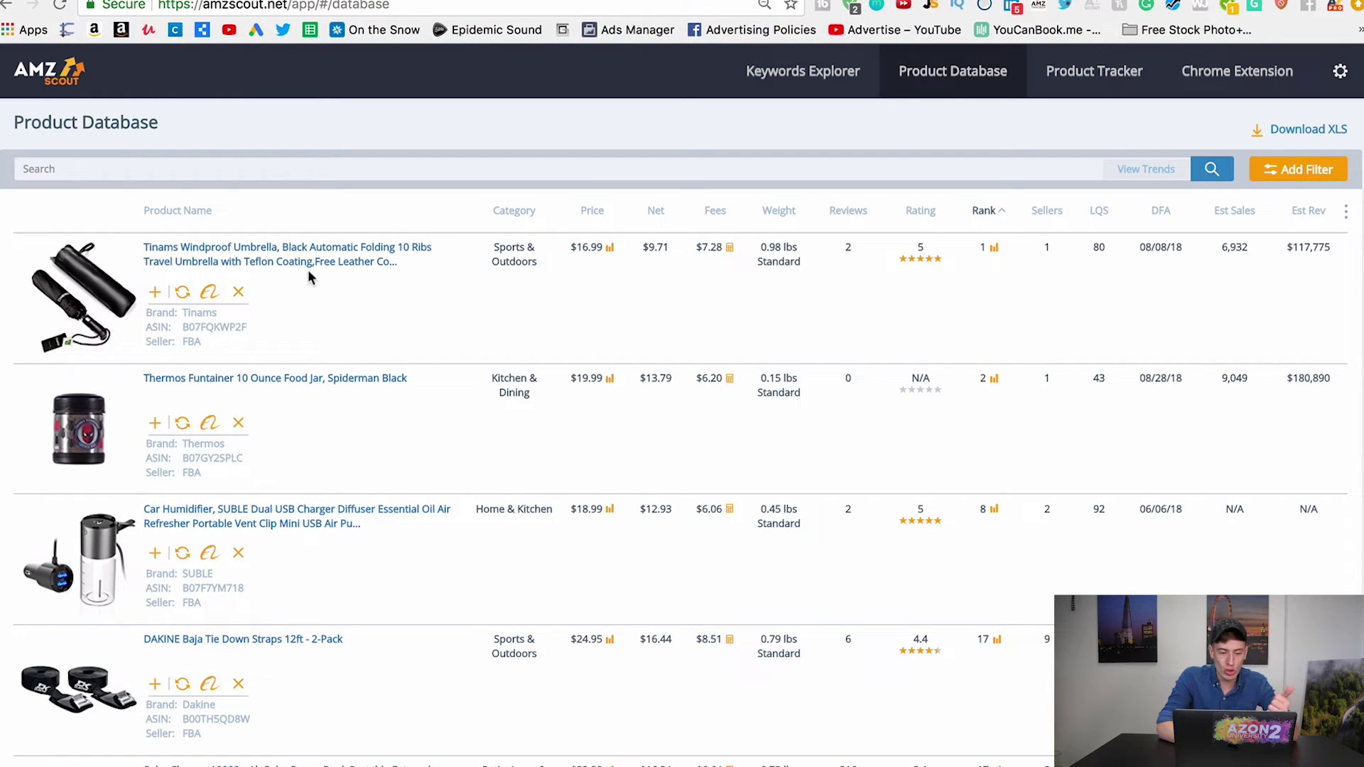
scroll(308, 277, down, 2)
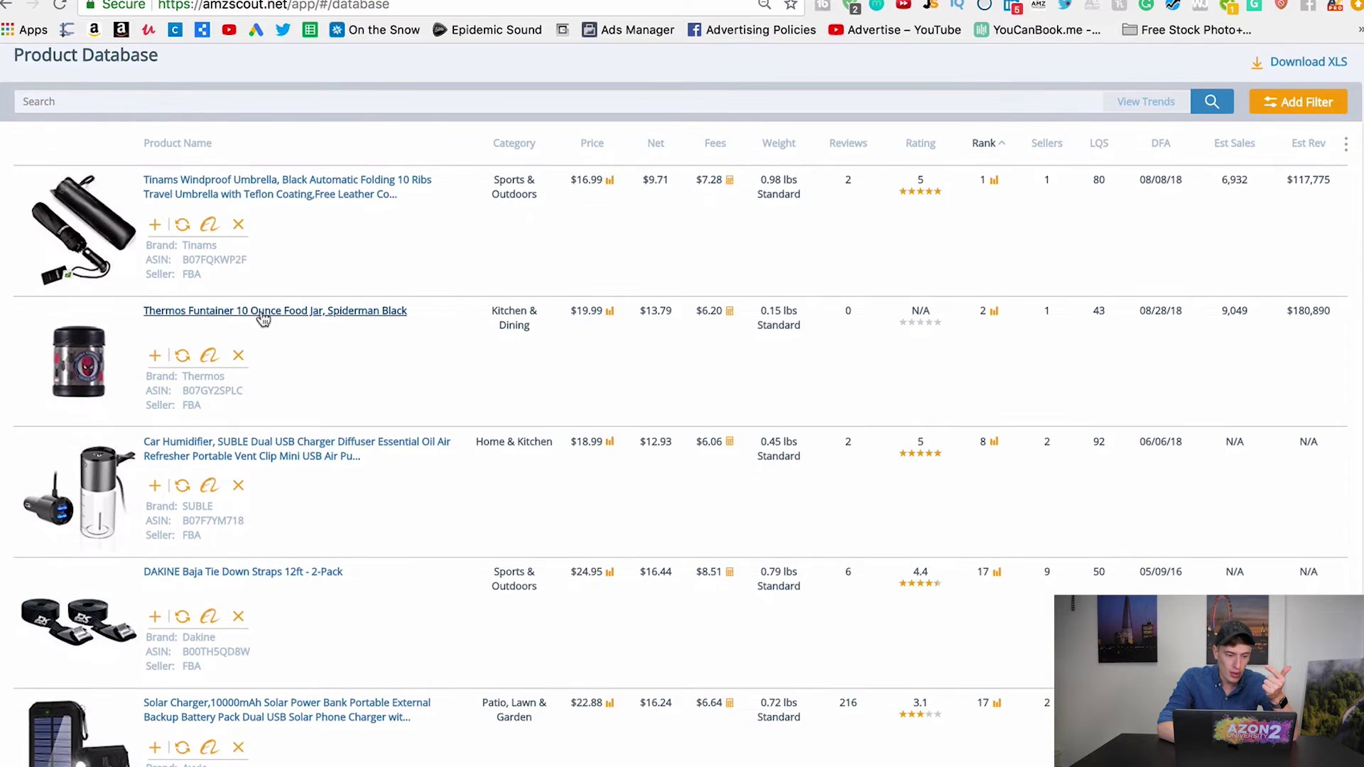
scroll(262, 316, down, 3)
scroll(262, 318, down, 1)
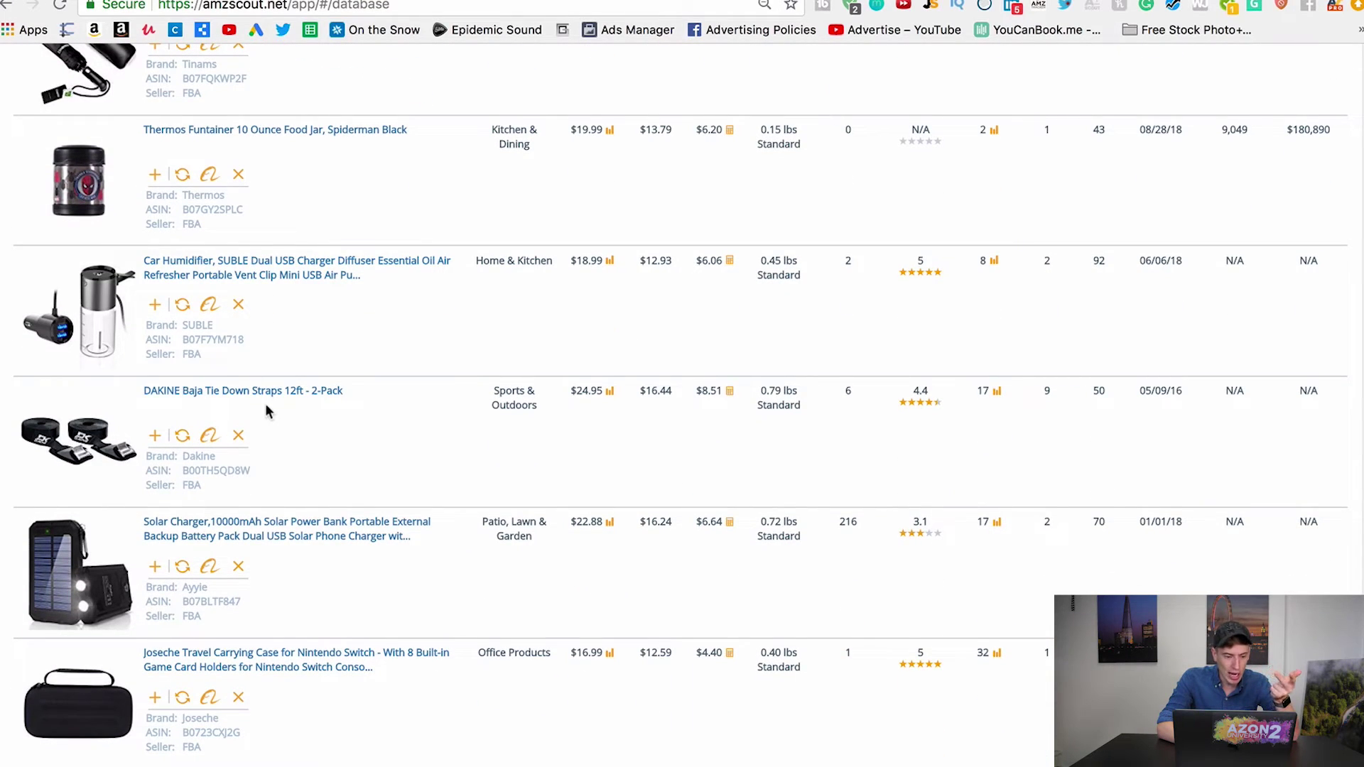
scroll(266, 406, down, 10)
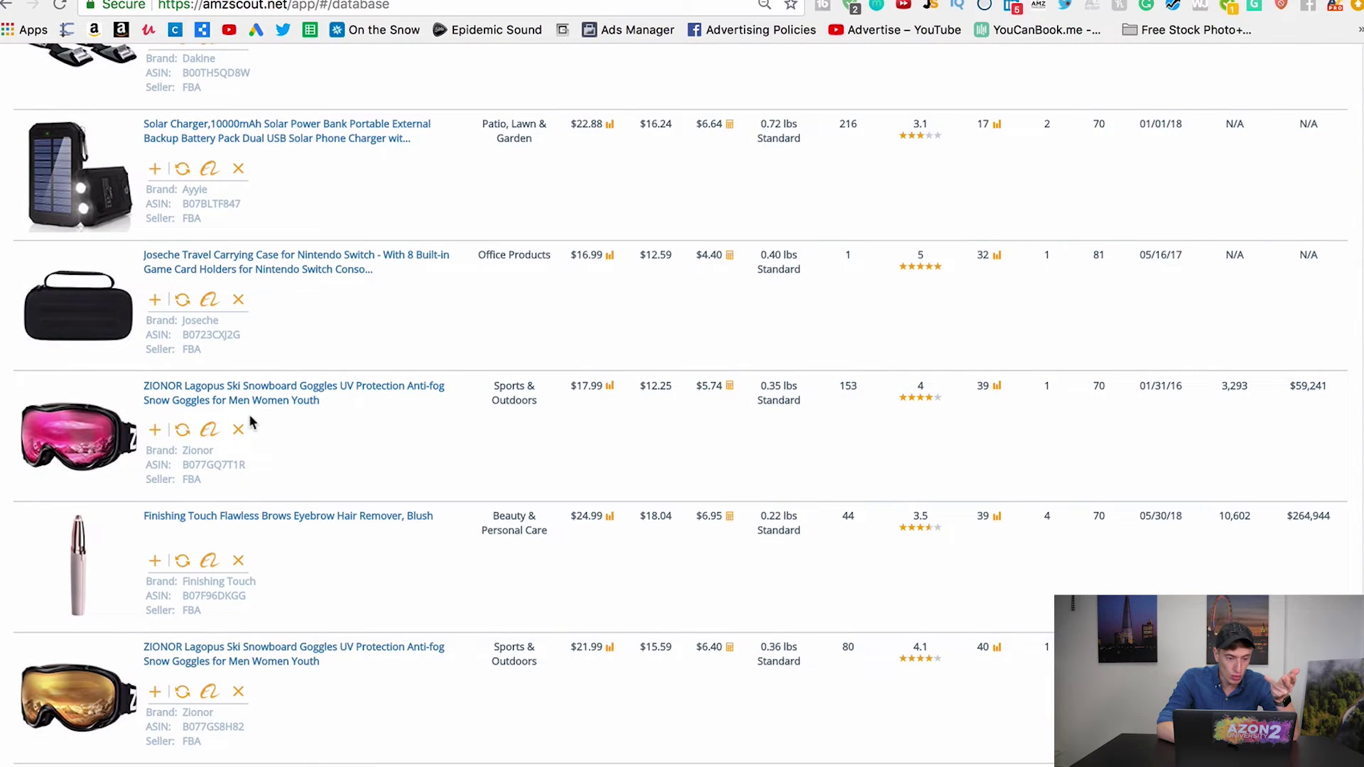
scroll(246, 296, down, 12)
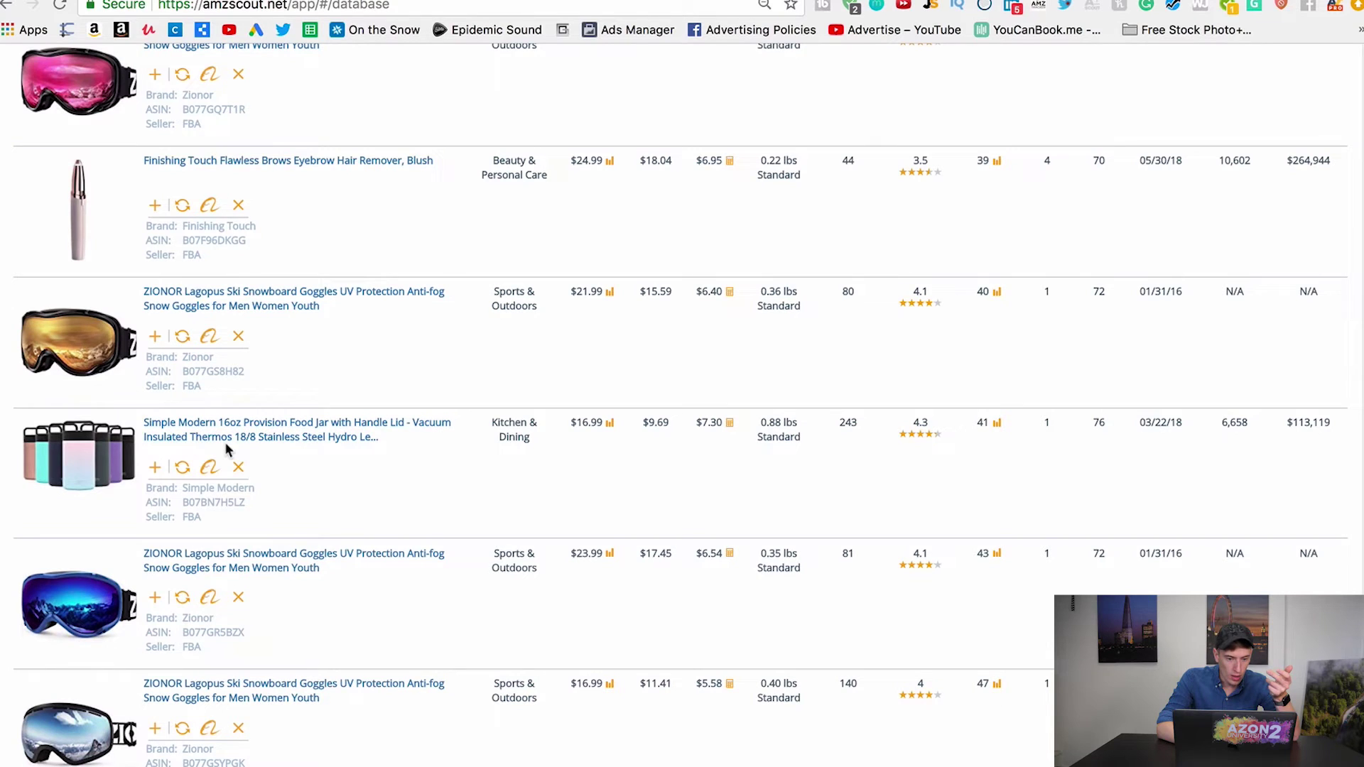
scroll(226, 447, down, 15)
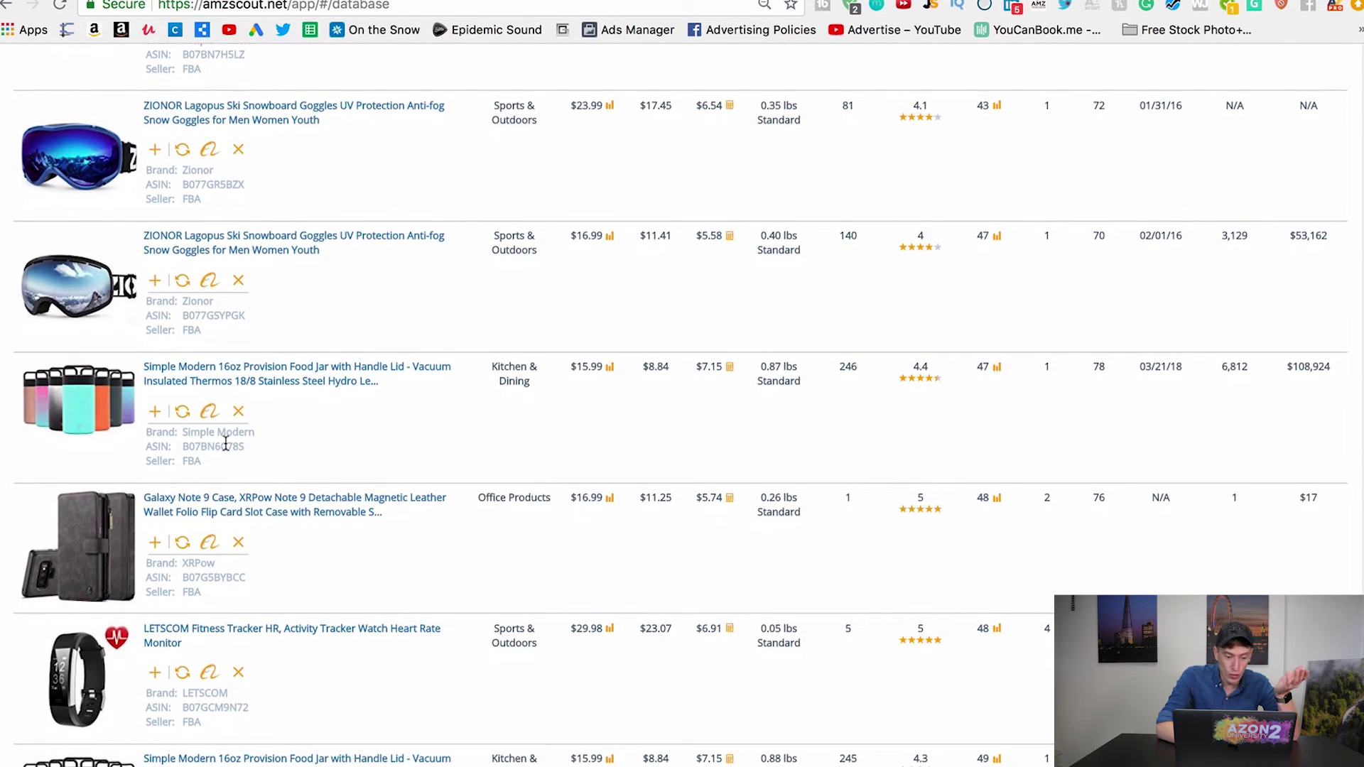
scroll(226, 443, down, 20)
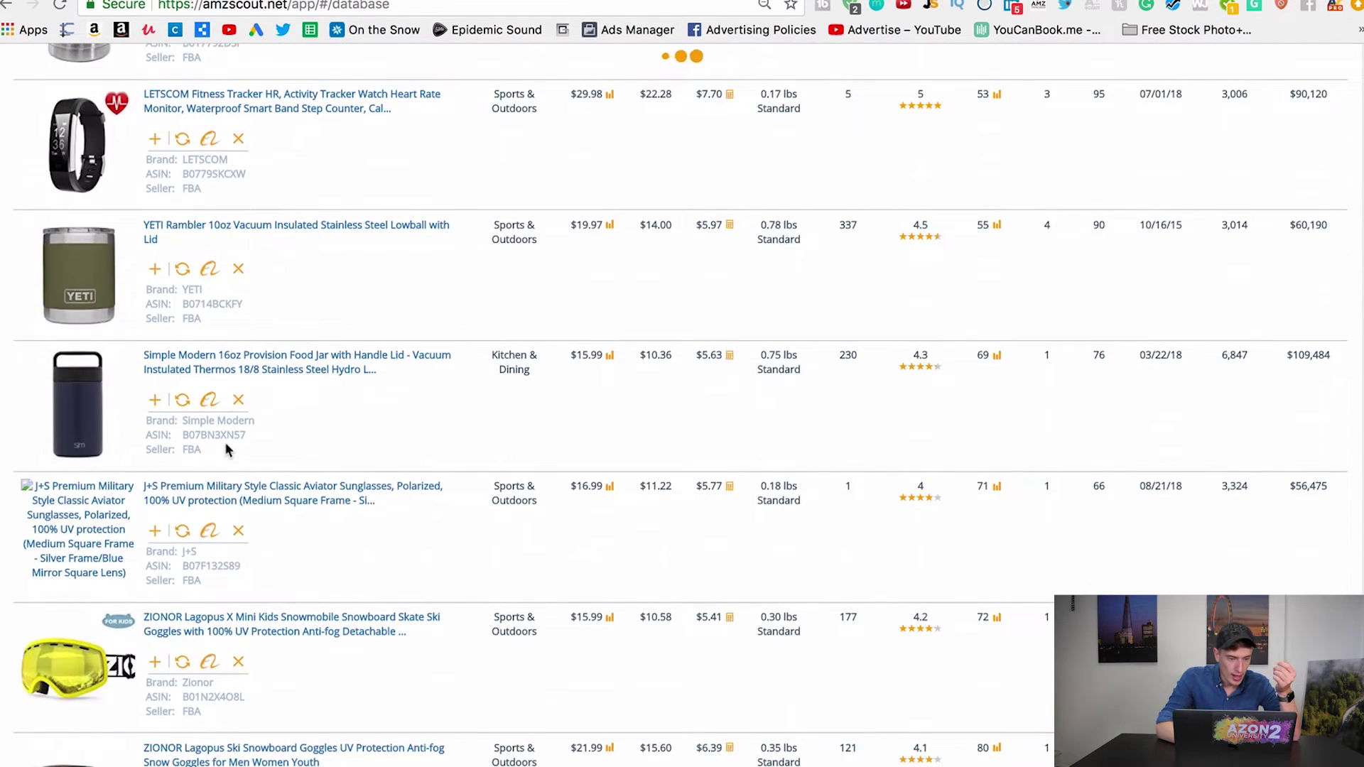
scroll(226, 447, down, 12)
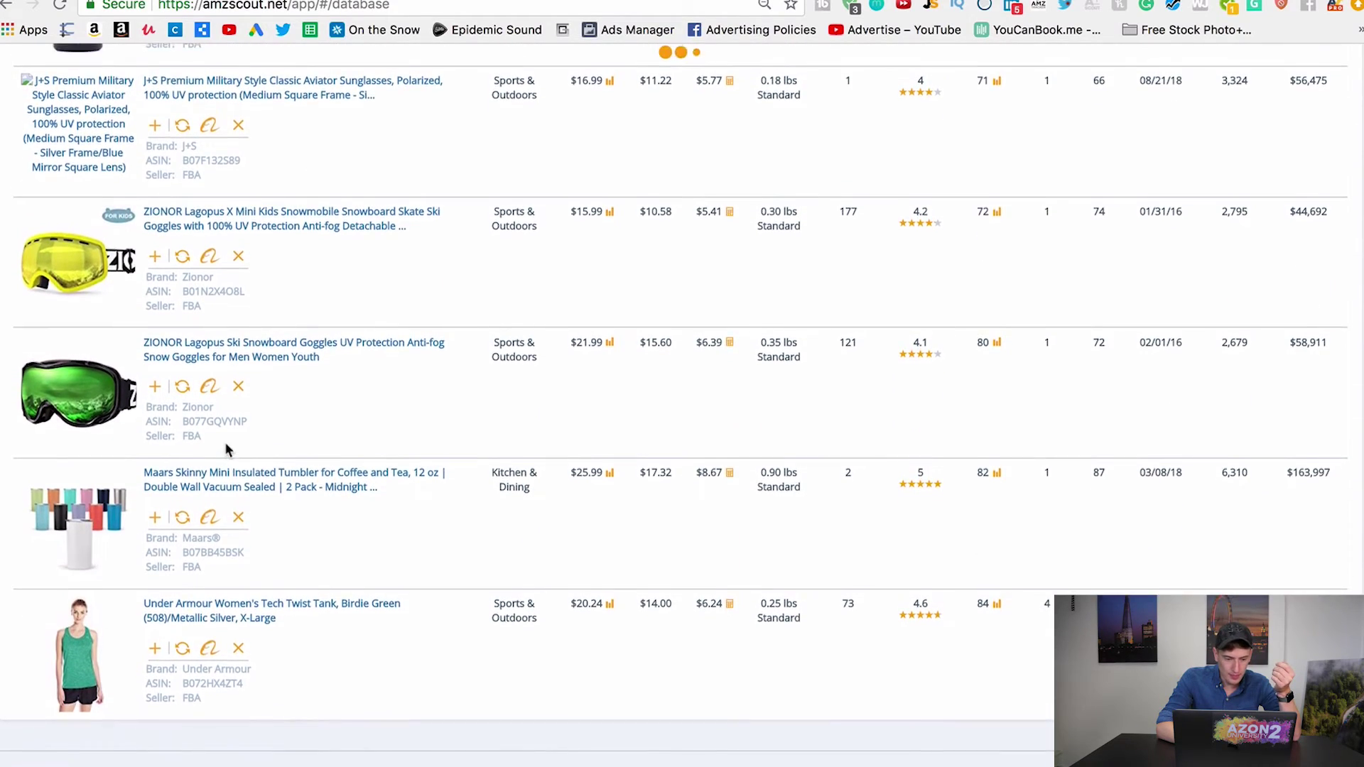
scroll(226, 448, up, 20)
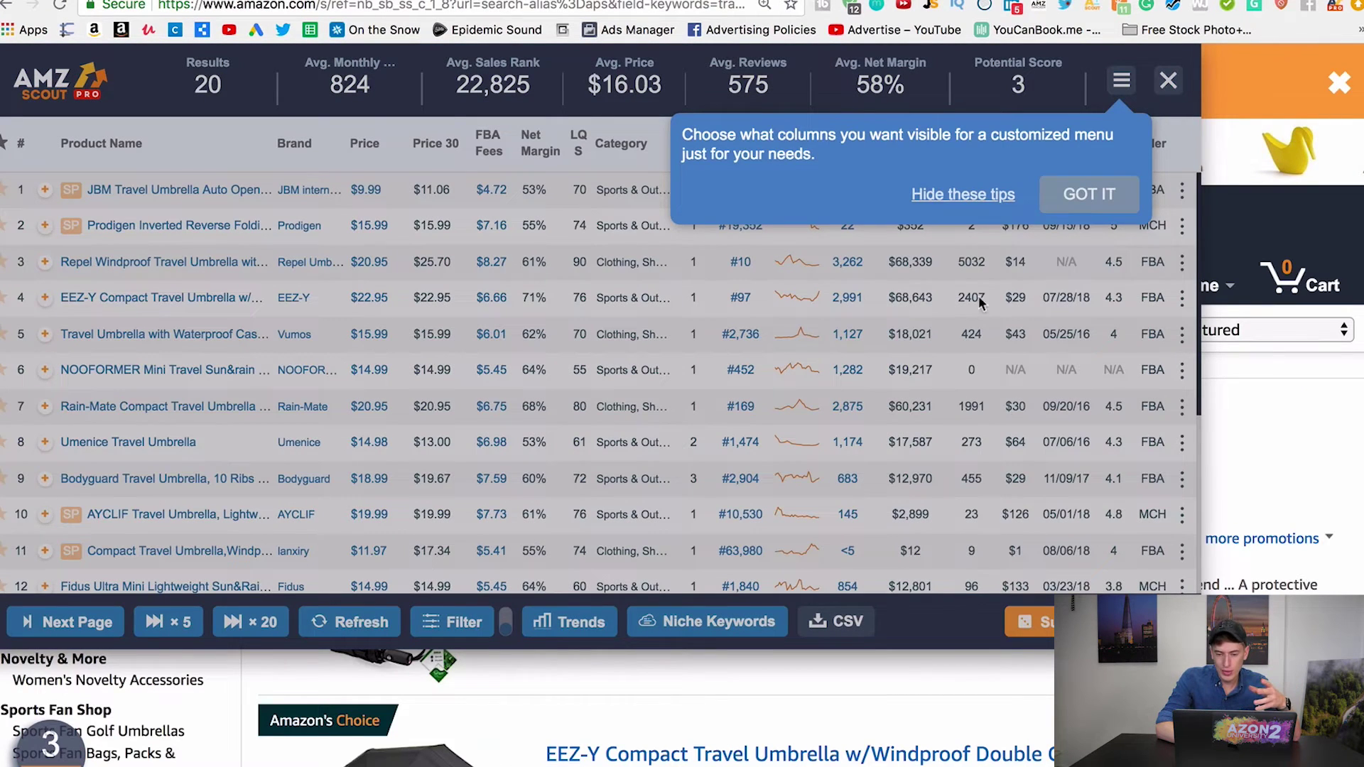
Dismiss the extension tips and scroll through sales, revenue and review figures for the travel umbrellas.
click(1101, 212)
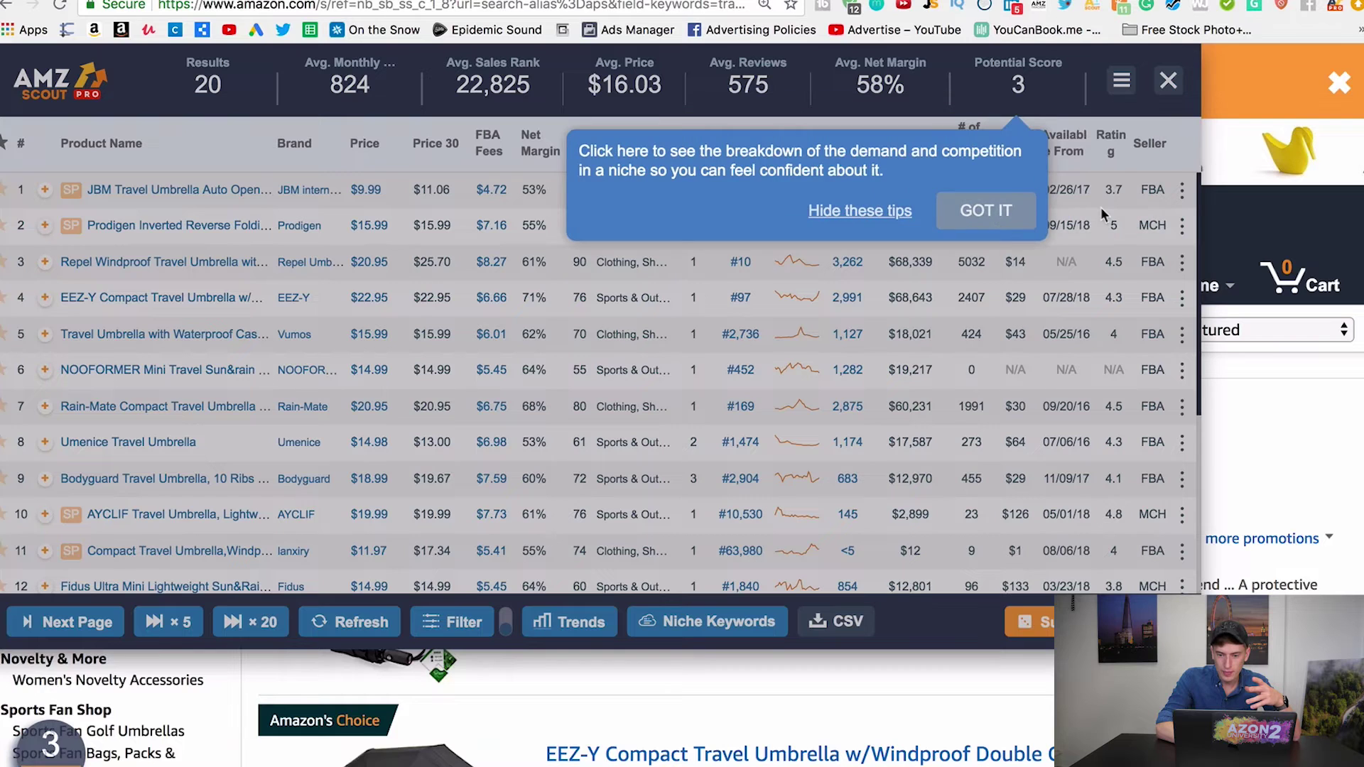
click(885, 213)
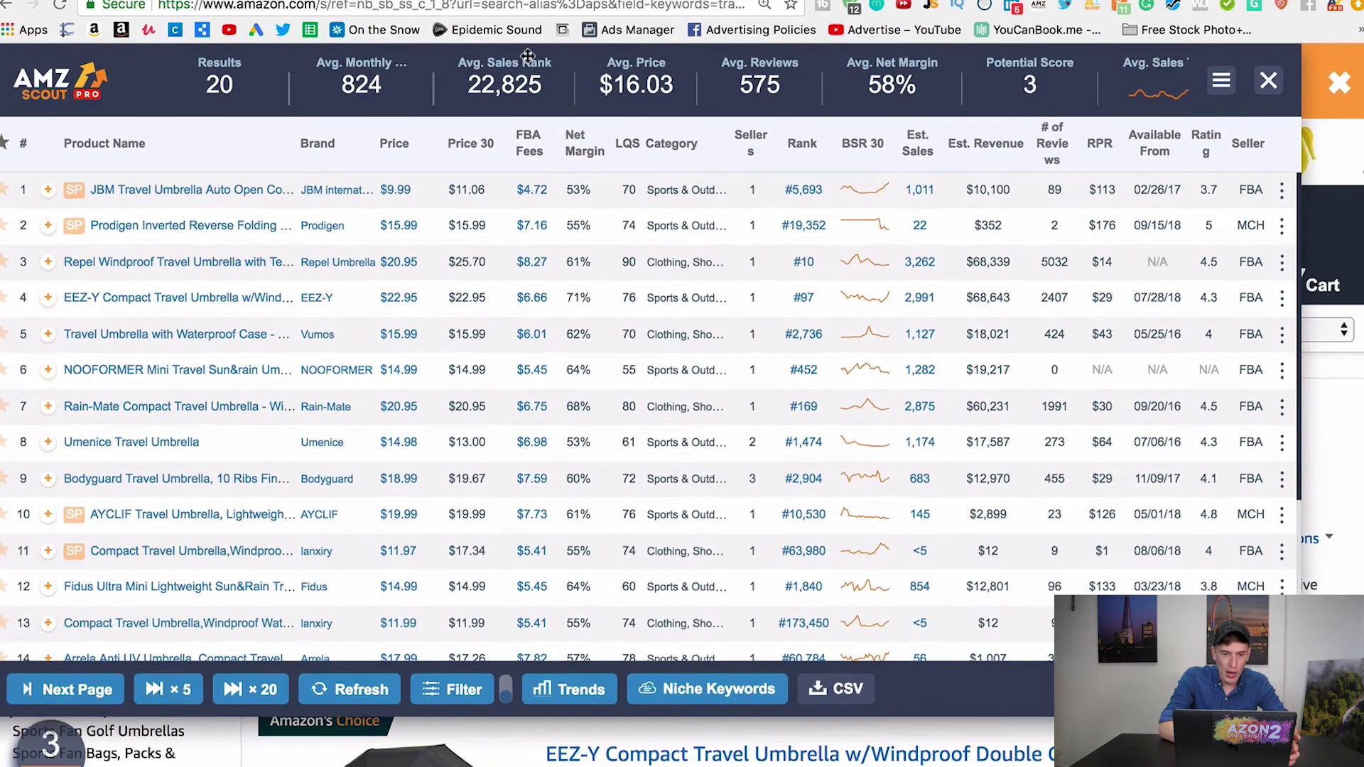
mouse_move(350, 186)
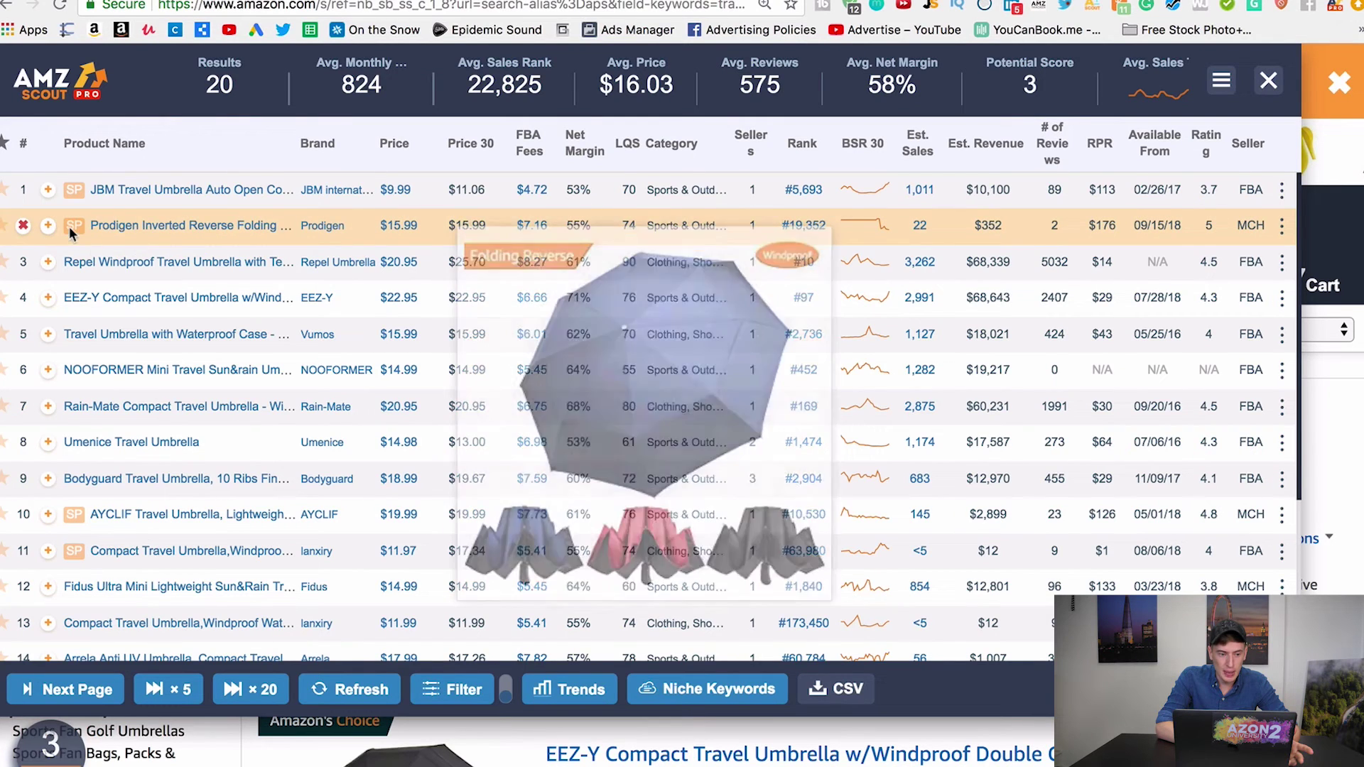
mouse_move(69, 189)
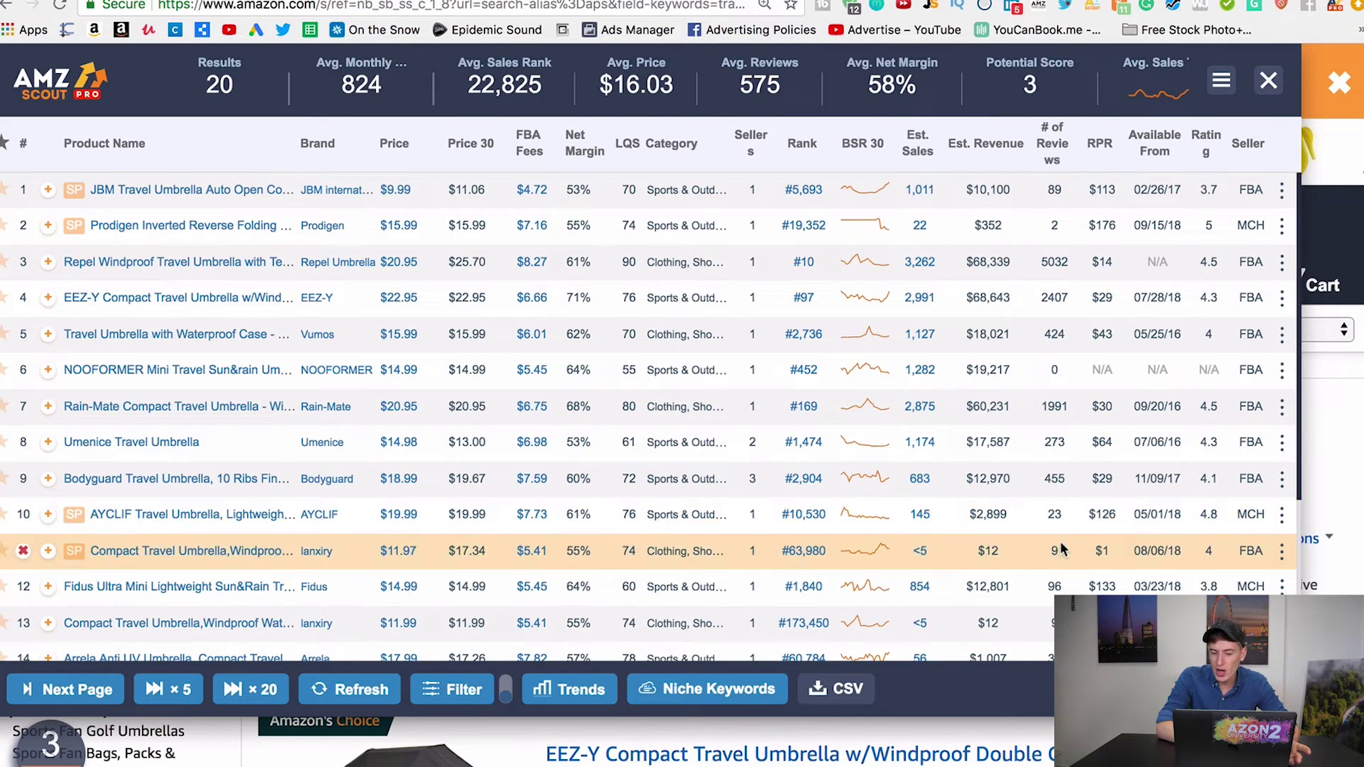
scroll(1048, 611, down, 2)
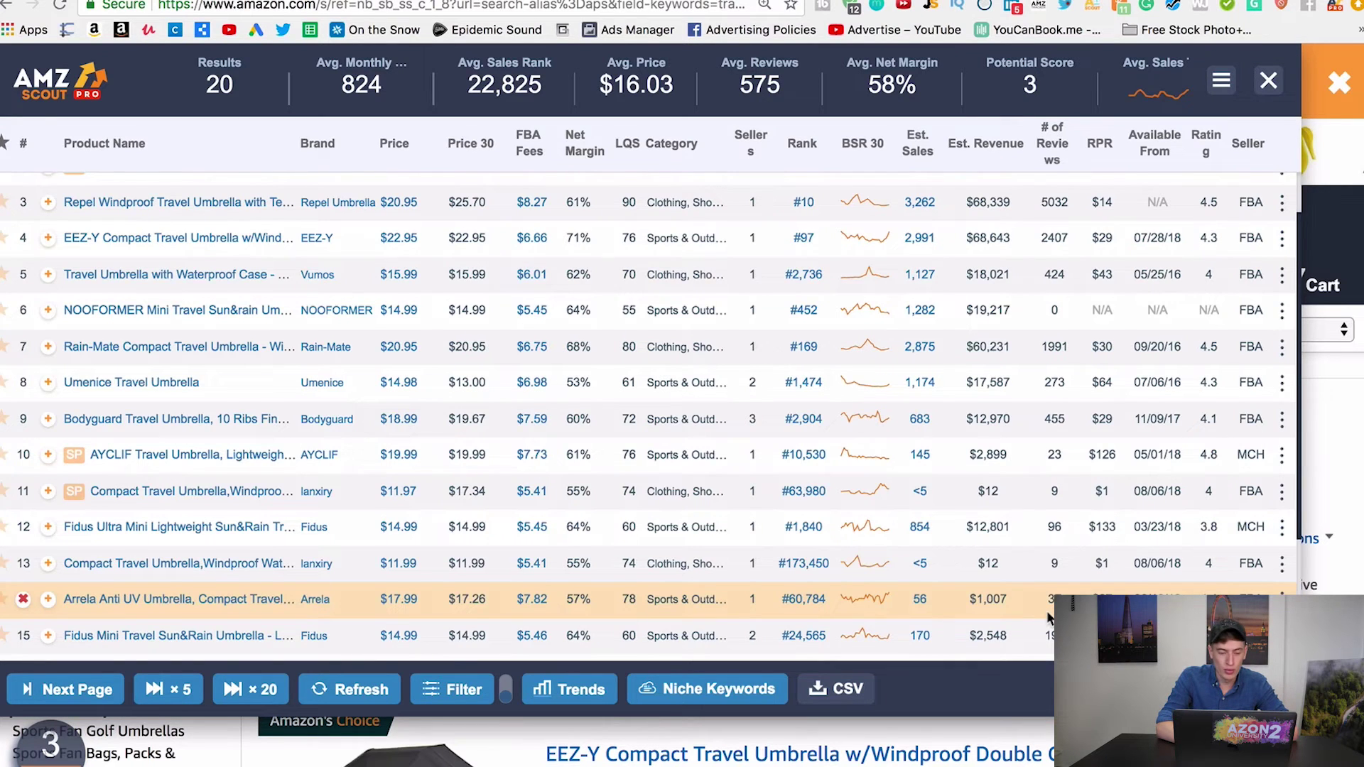
scroll(1048, 616, up, 2)
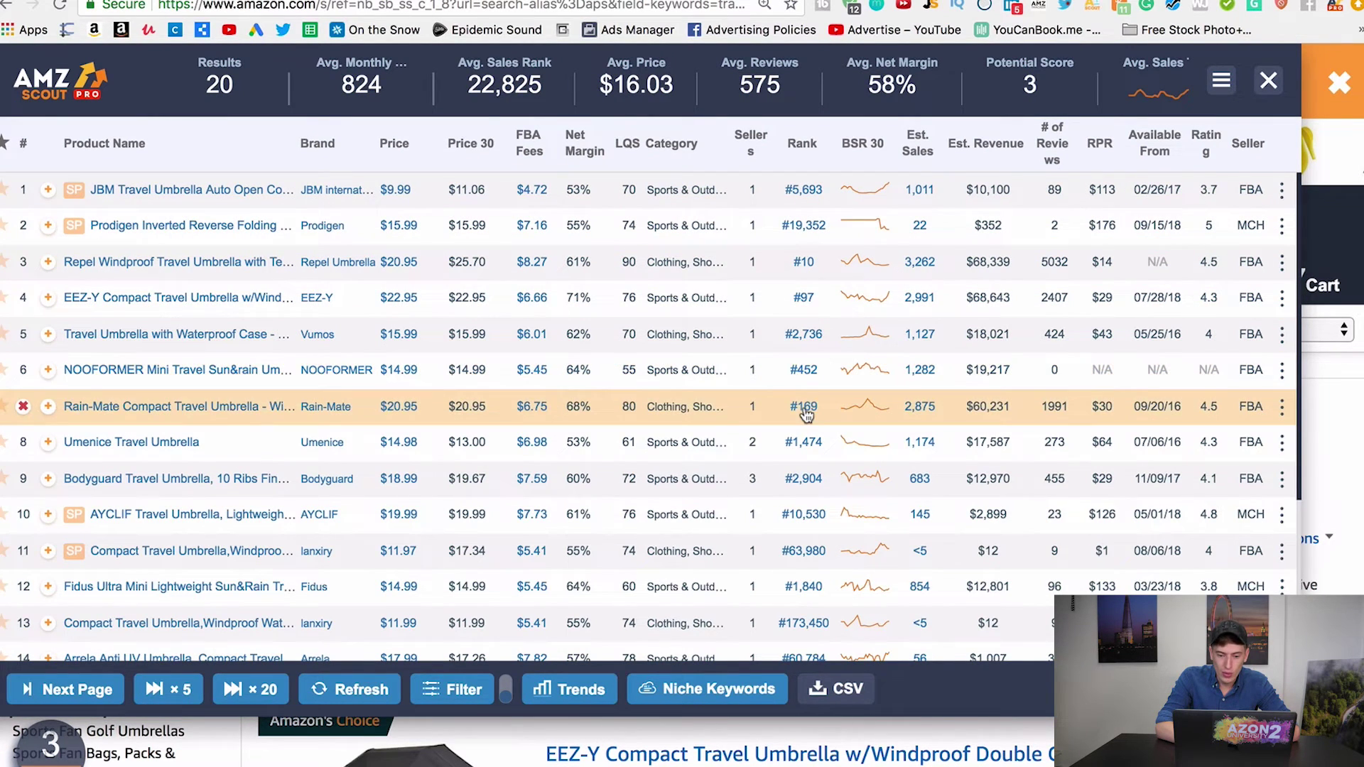
scroll(805, 414, down, 2)
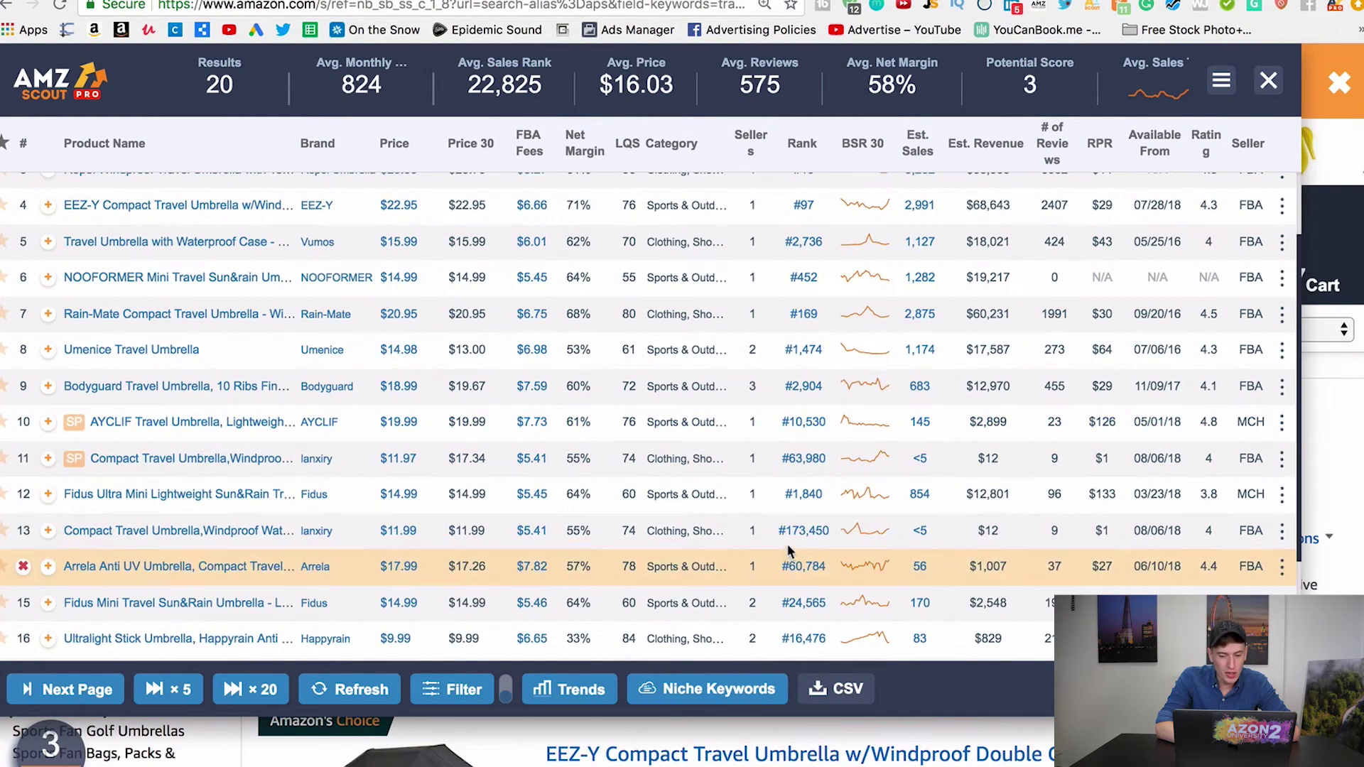
scroll(800, 507, down, 3)
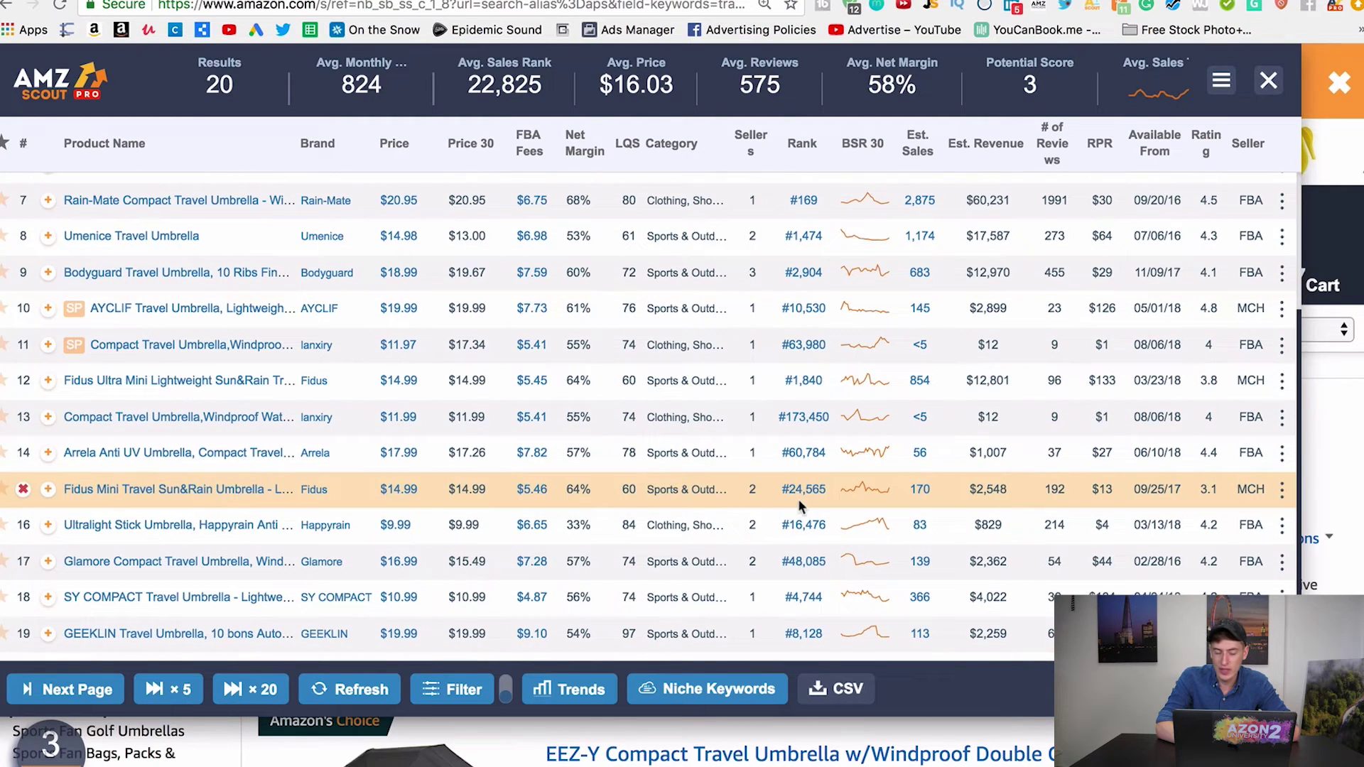
scroll(799, 499, up, 5)
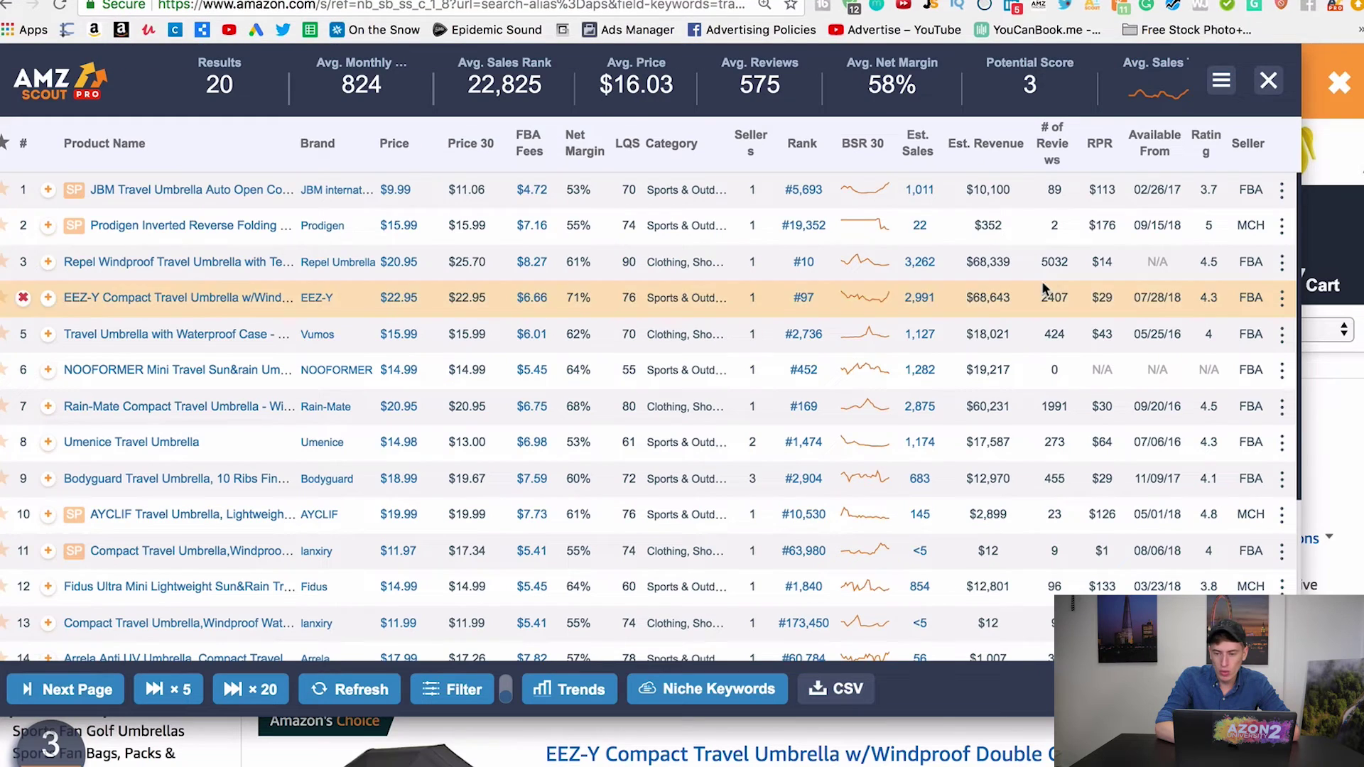
Close the travel umbrella overlay and glance at the Product Database list before returning to Amazon.
click(1270, 82)
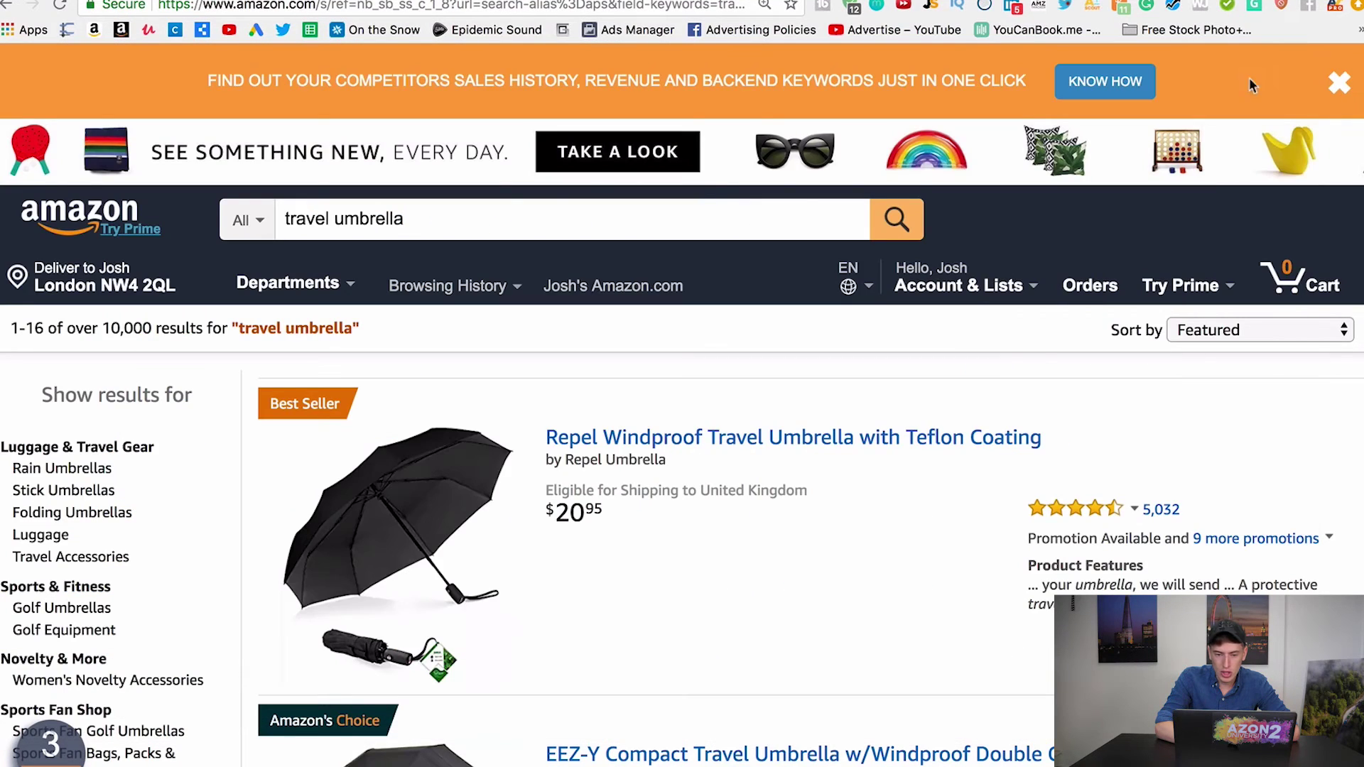
key(ctrl+Tab)
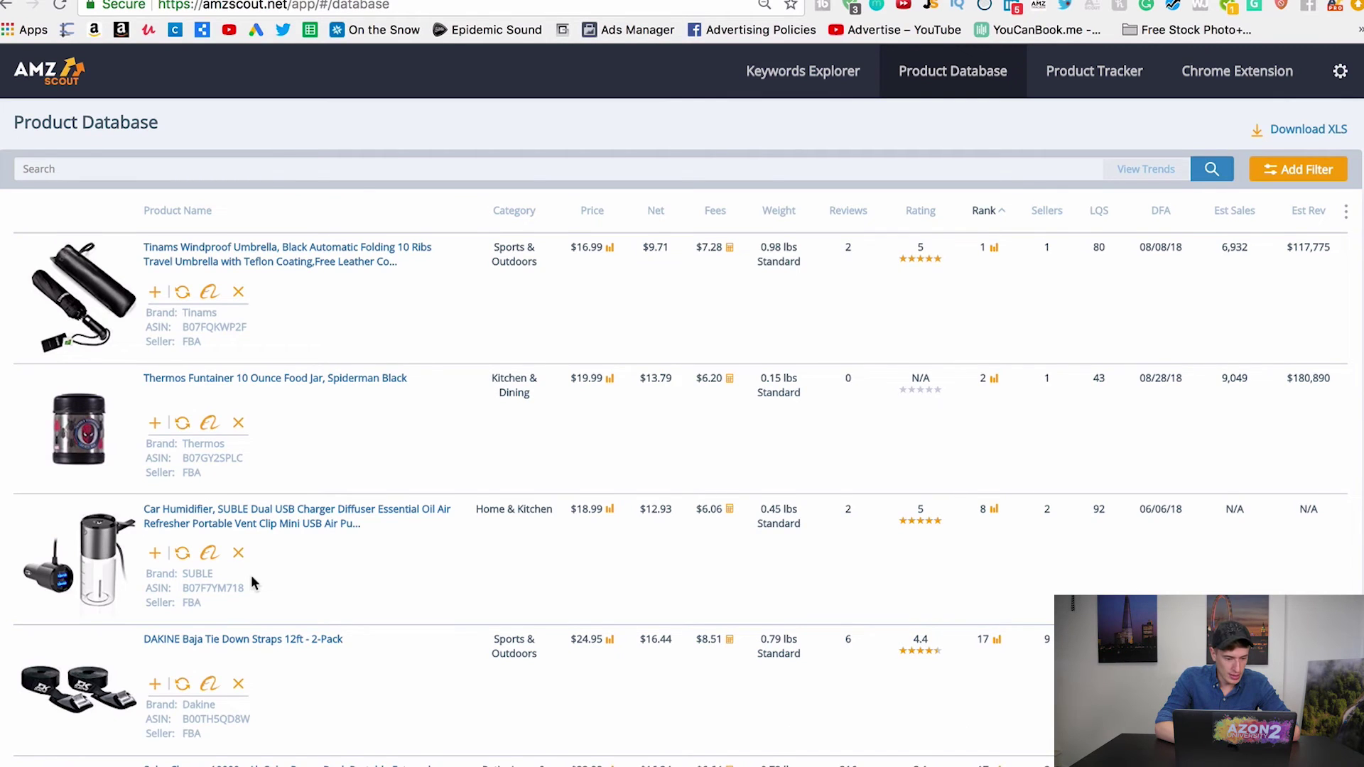
scroll(250, 574, down, 3)
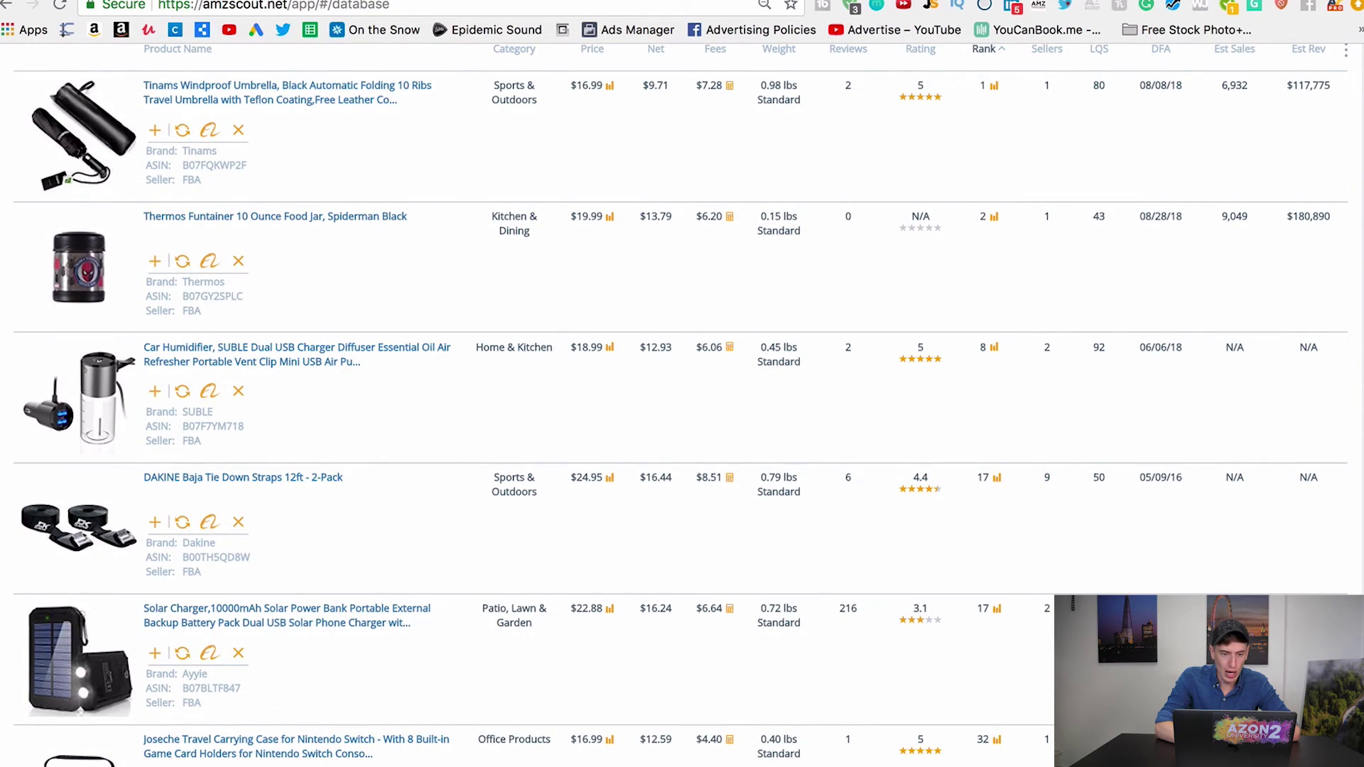
key(ctrl+shift+Tab)
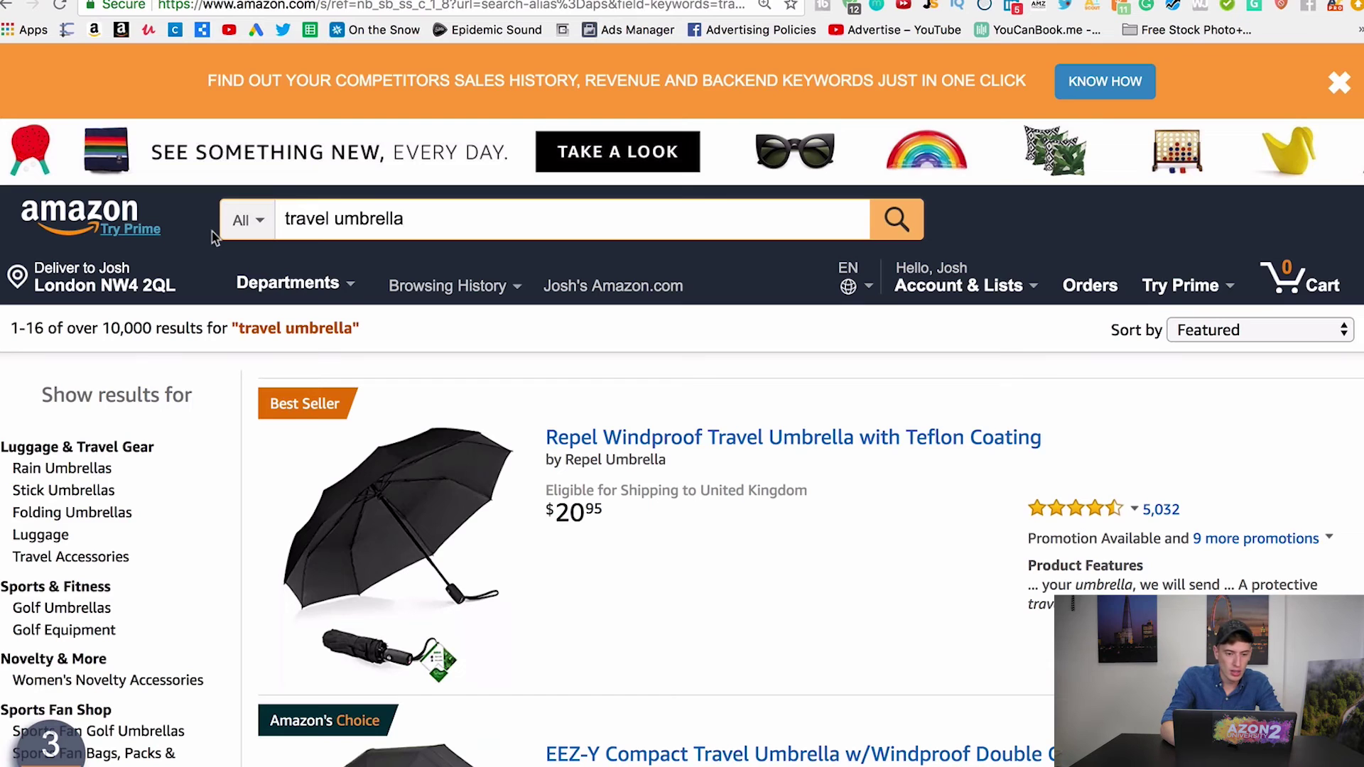
Search Amazon for tie down straps and start the AMZScout PRO analysis.
key(super+a)
text(tie down)
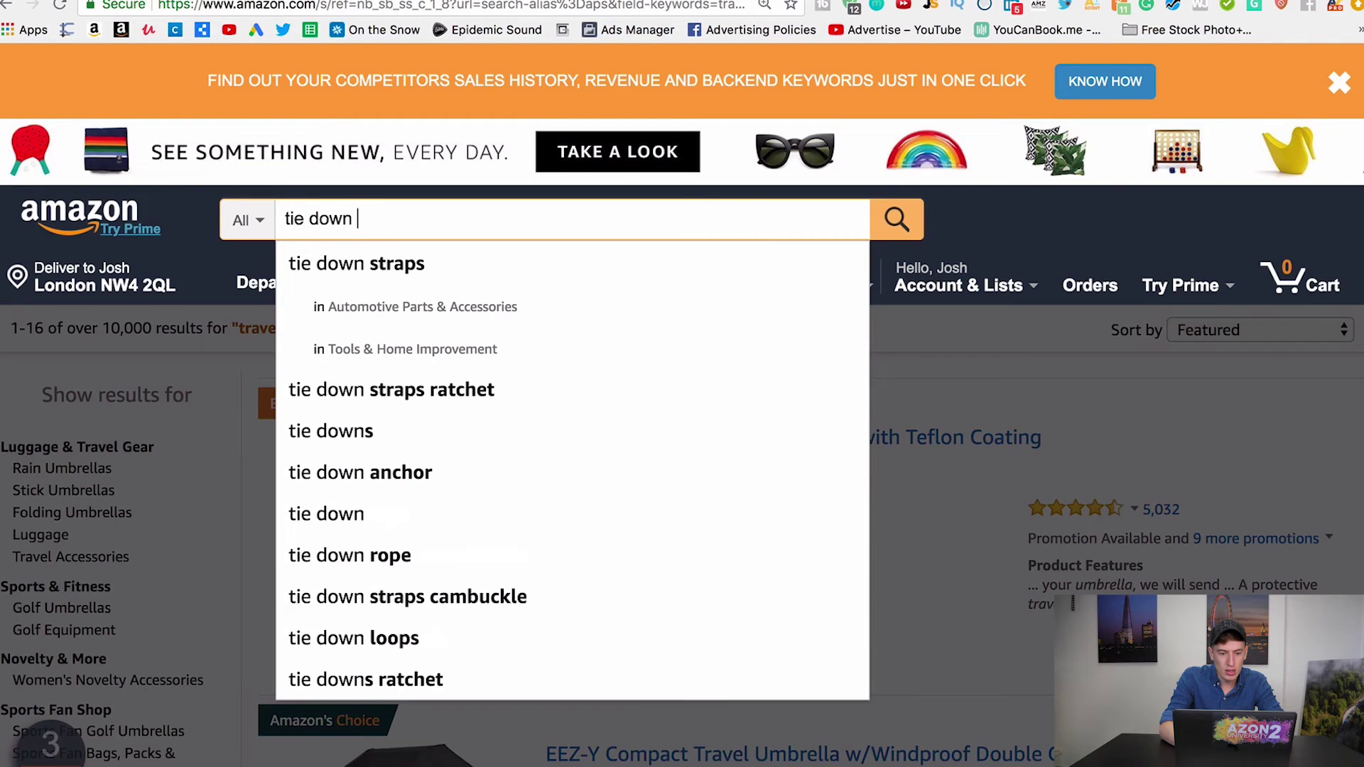
click(319, 279)
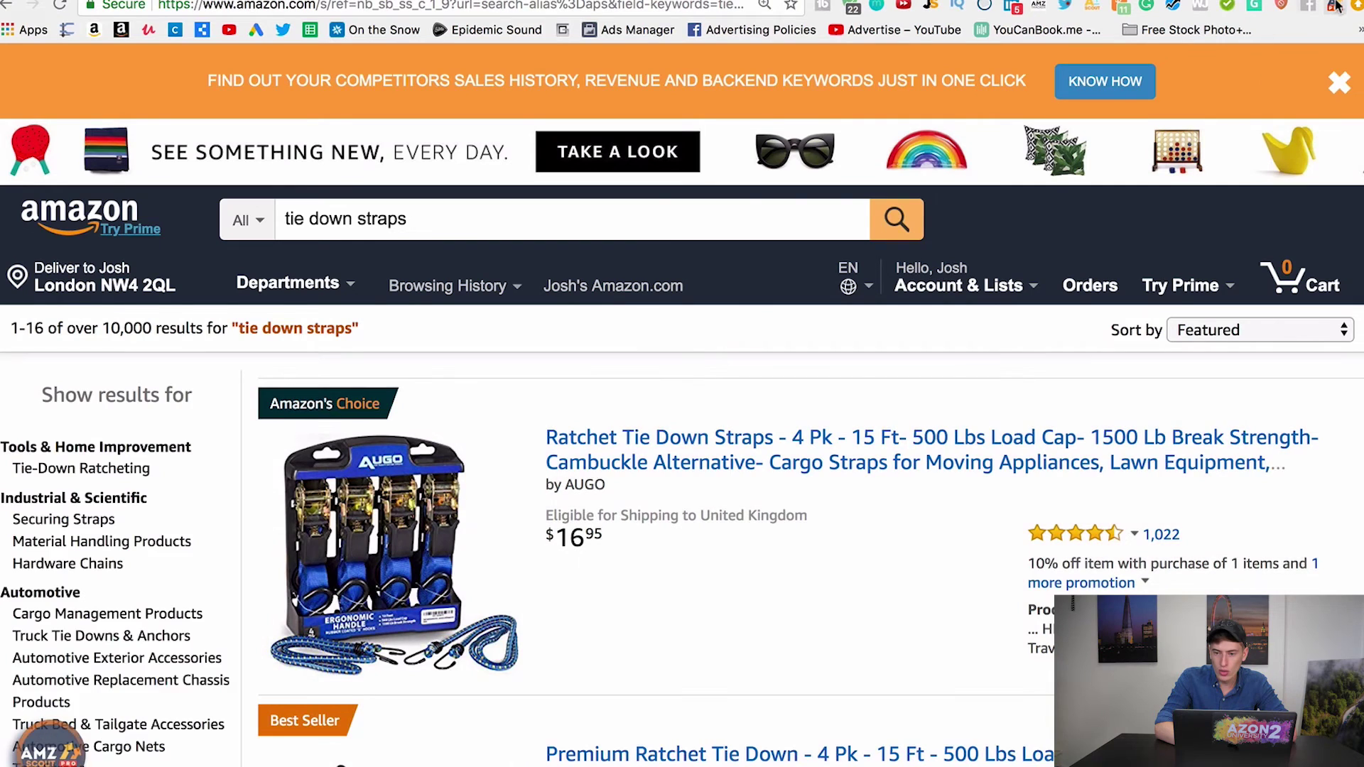
click(1335, 6)
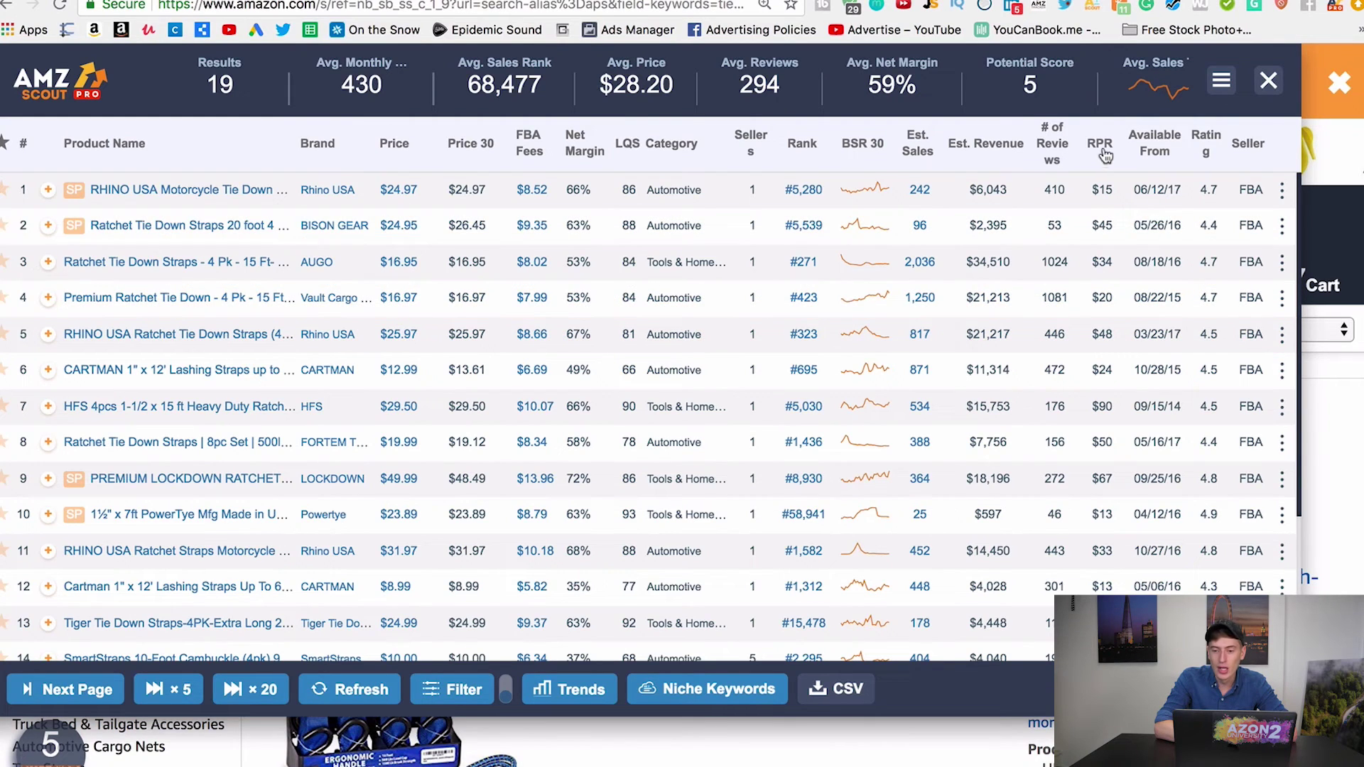
Close the tie down straps overlay and scroll the Product Database list, led by the Tinams umbrella.
click(1258, 96)
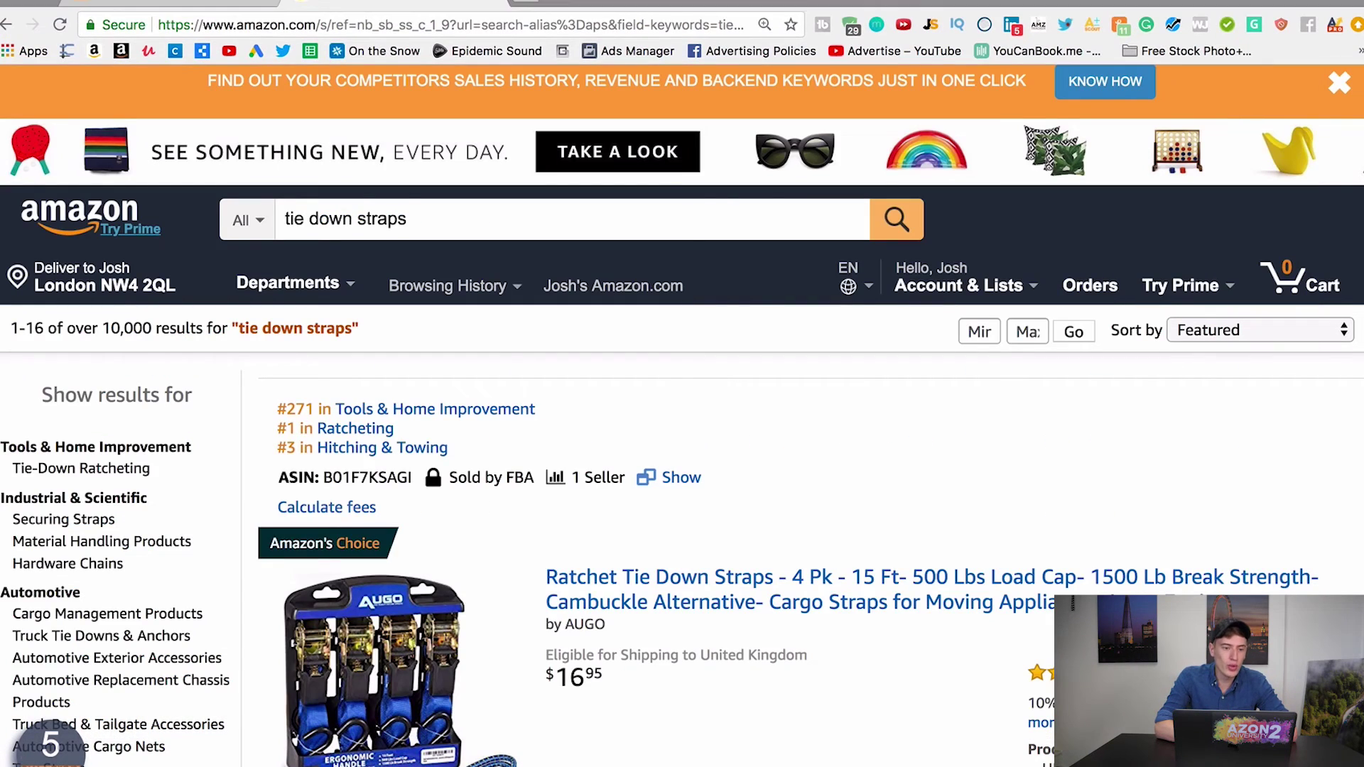
click(156, 4)
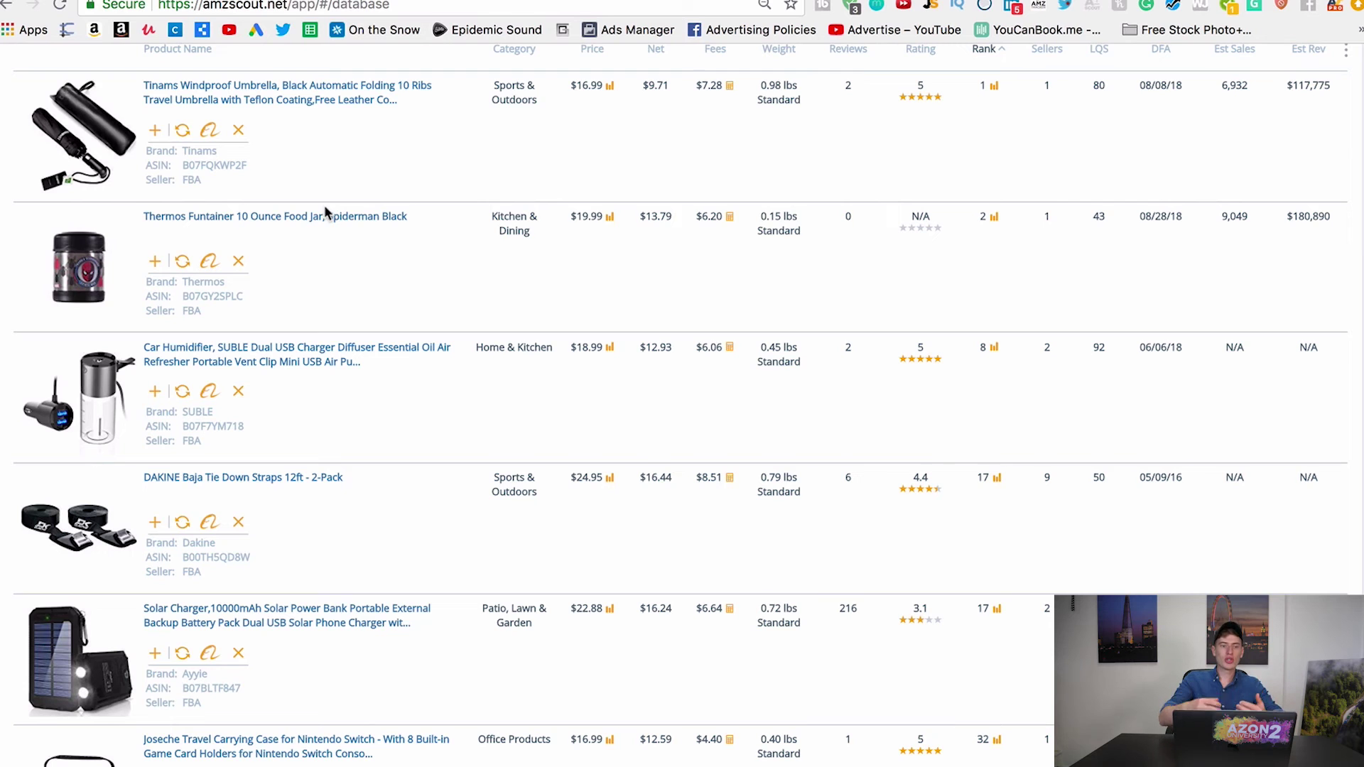
scroll(324, 205, down, 15)
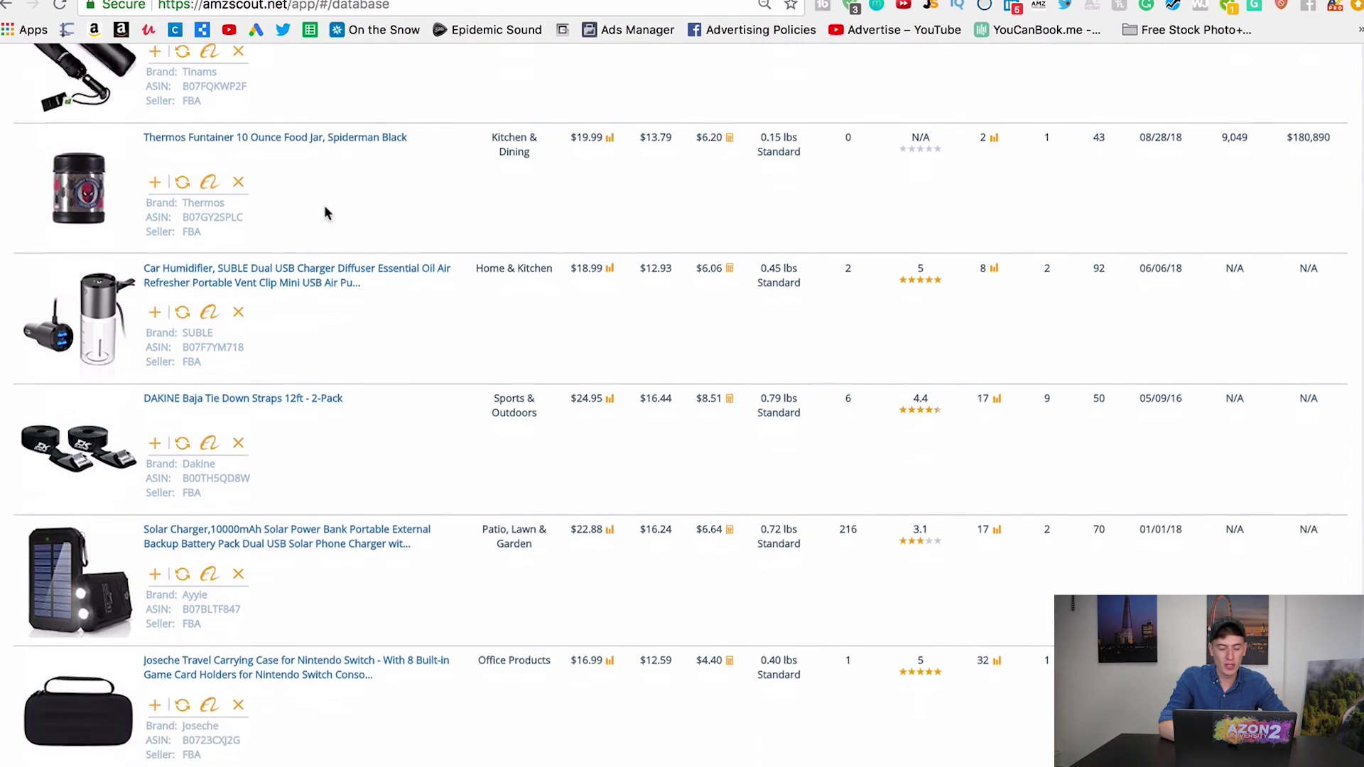
scroll(325, 208, down, 20)
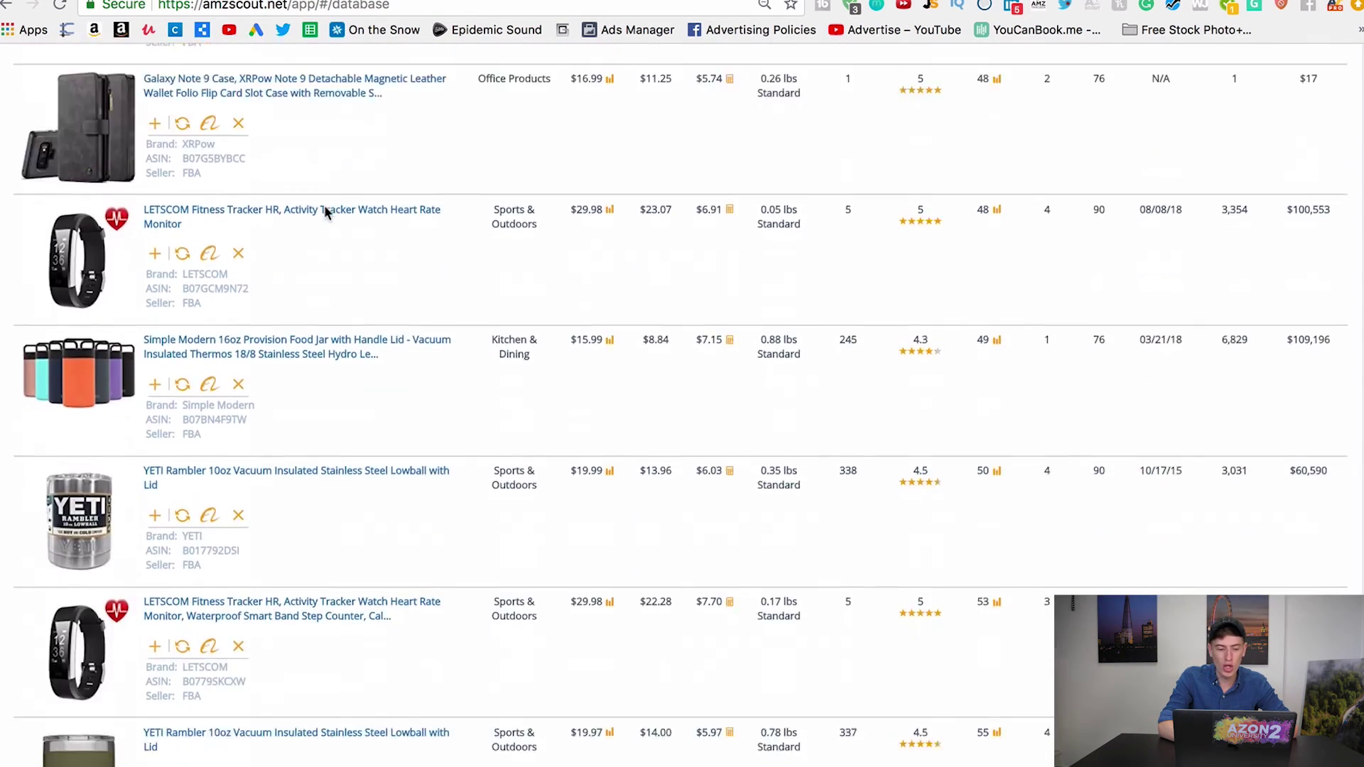
scroll(326, 214, down, 10)
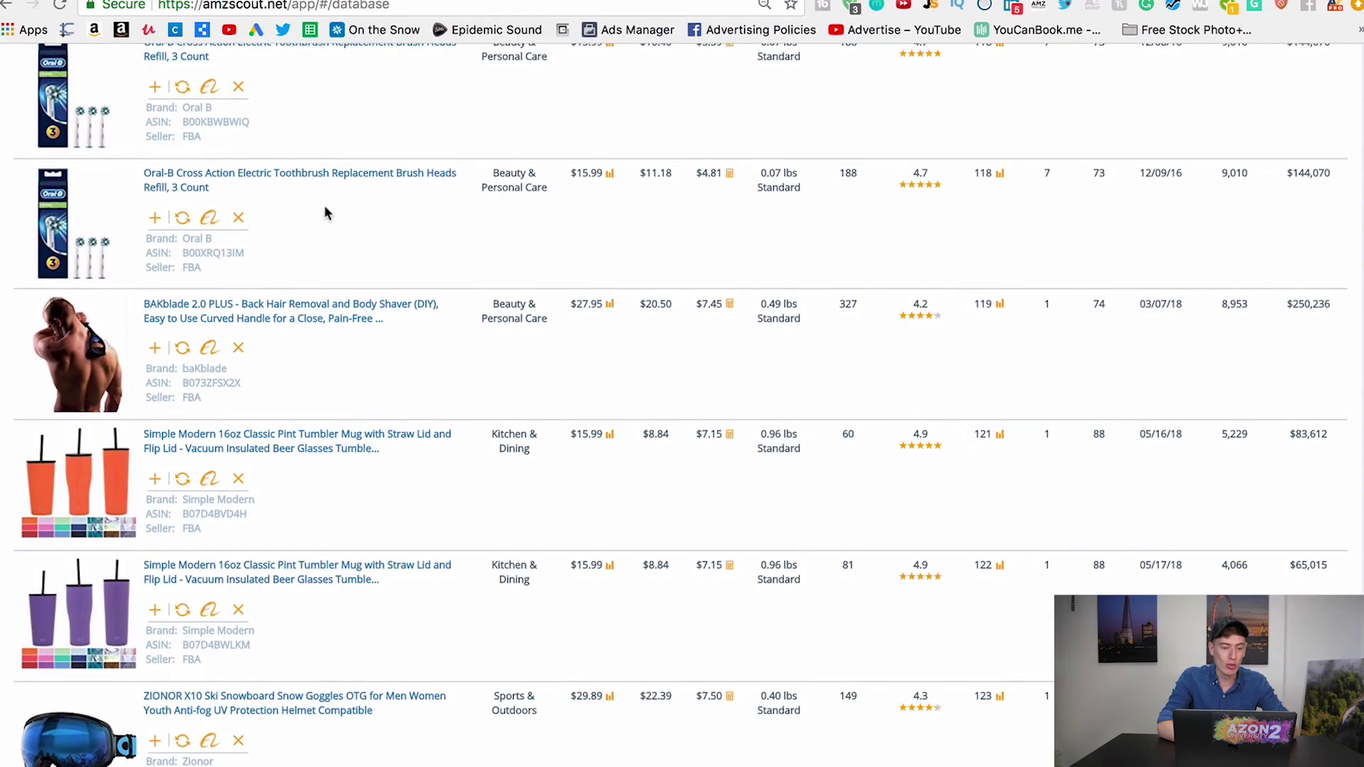
scroll(325, 212, down, 8)
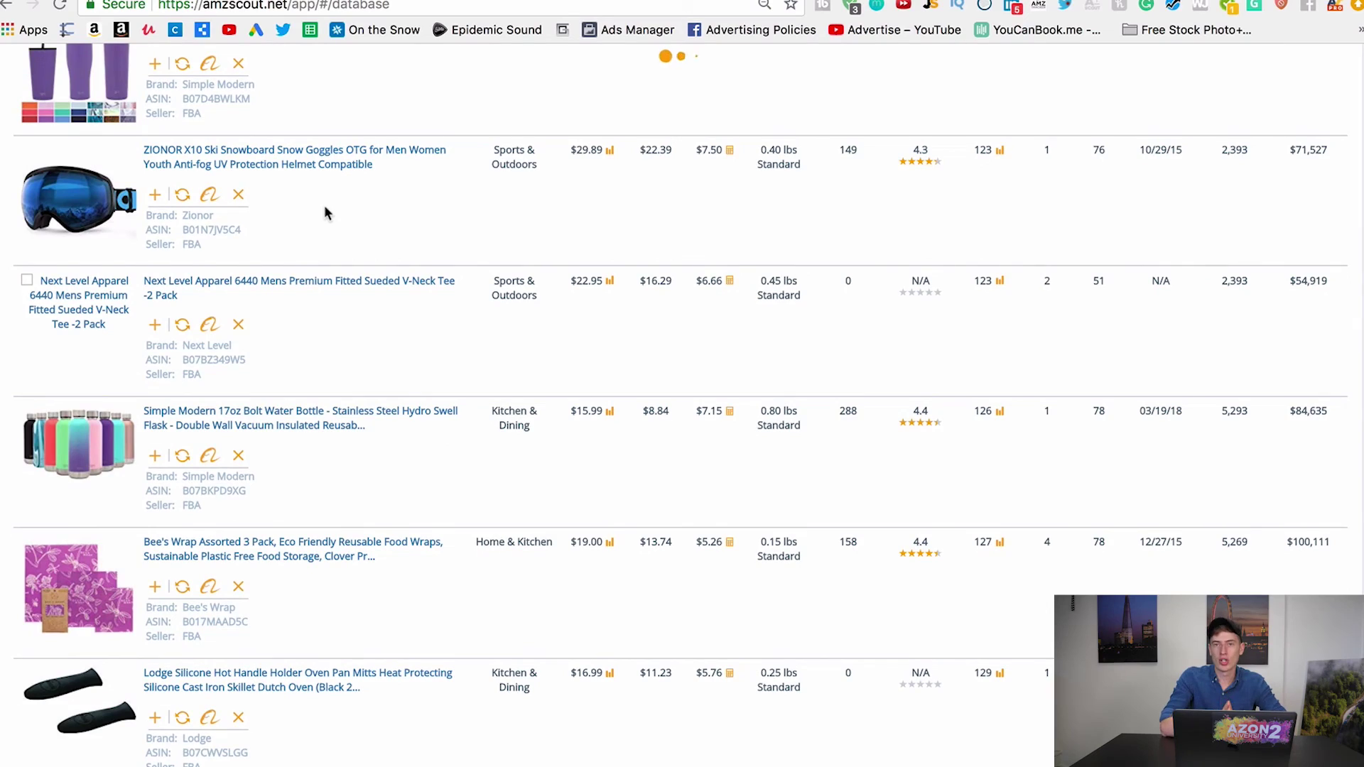
scroll(326, 213, up, 20)
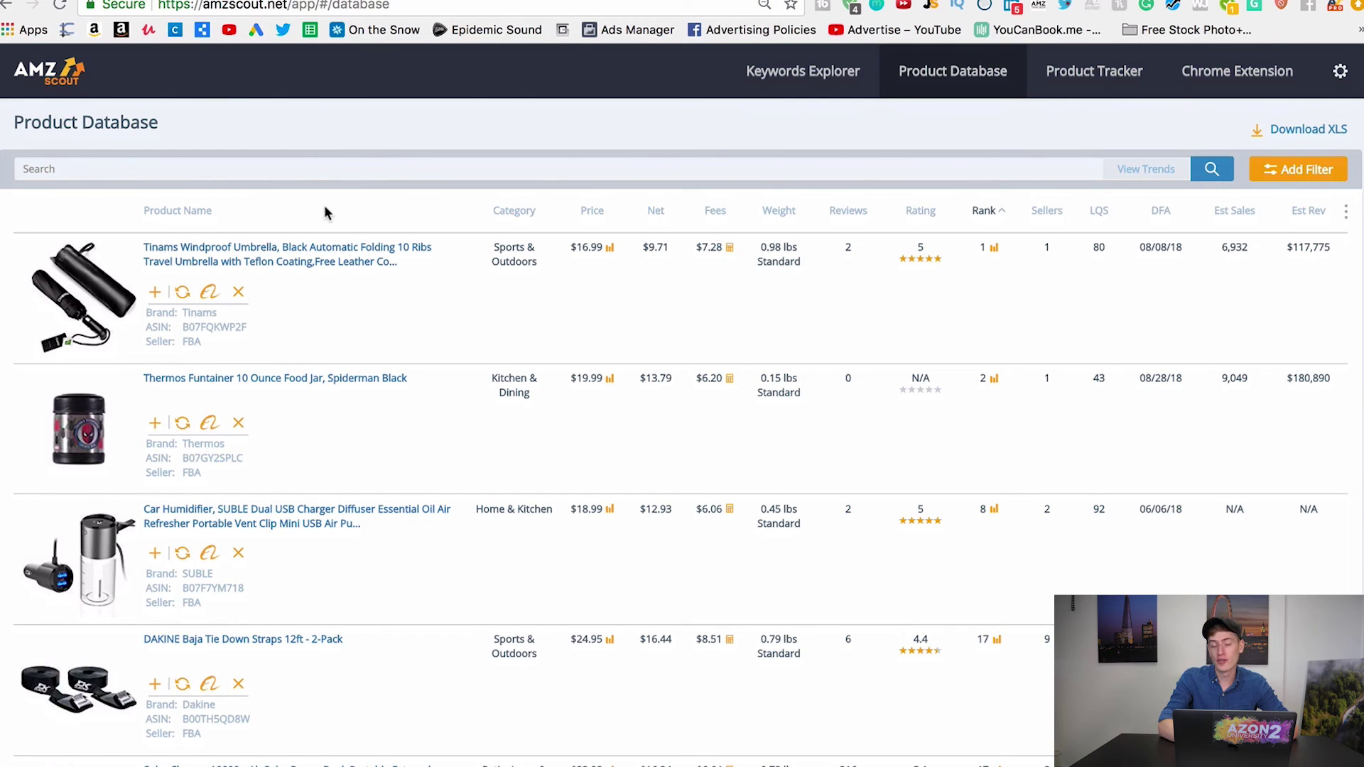
scroll(325, 208, down, 10)
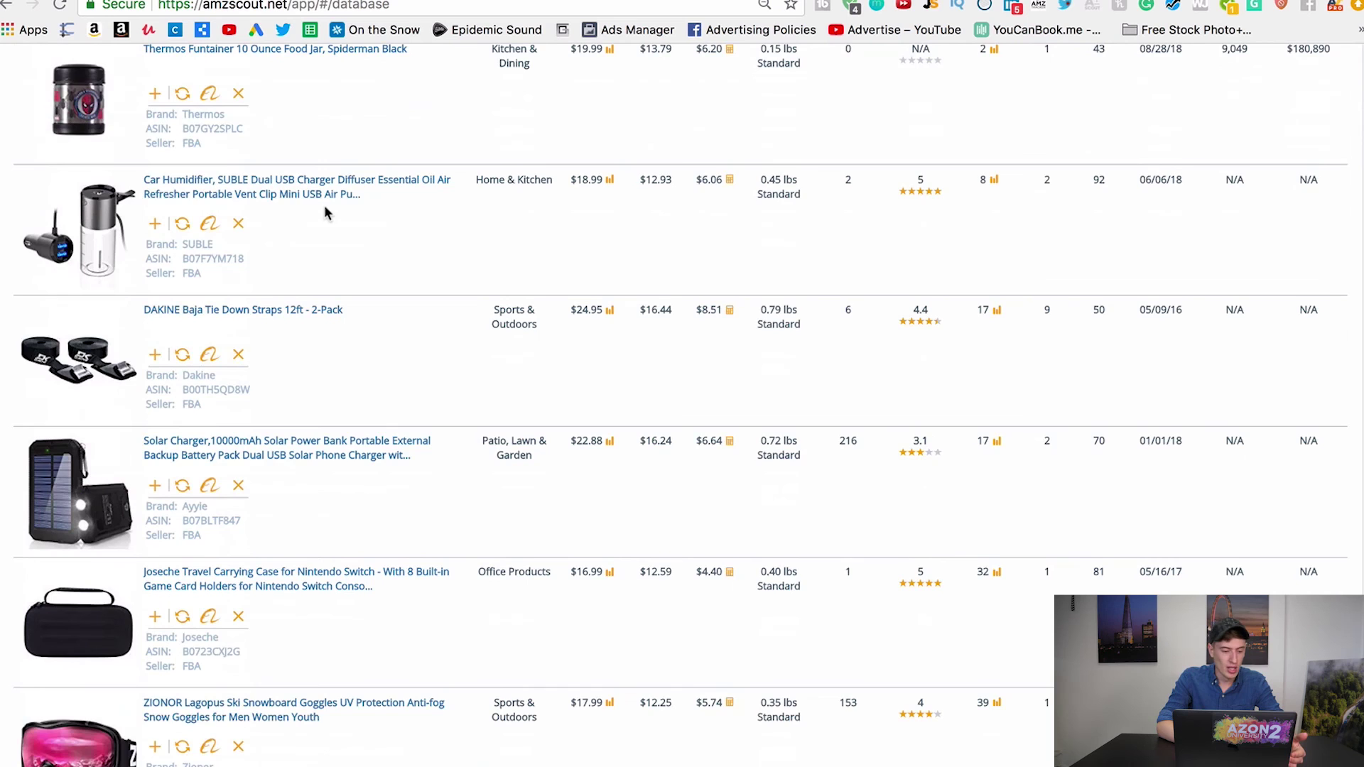
scroll(226, 297, up, 1)
scroll(226, 296, down, 6)
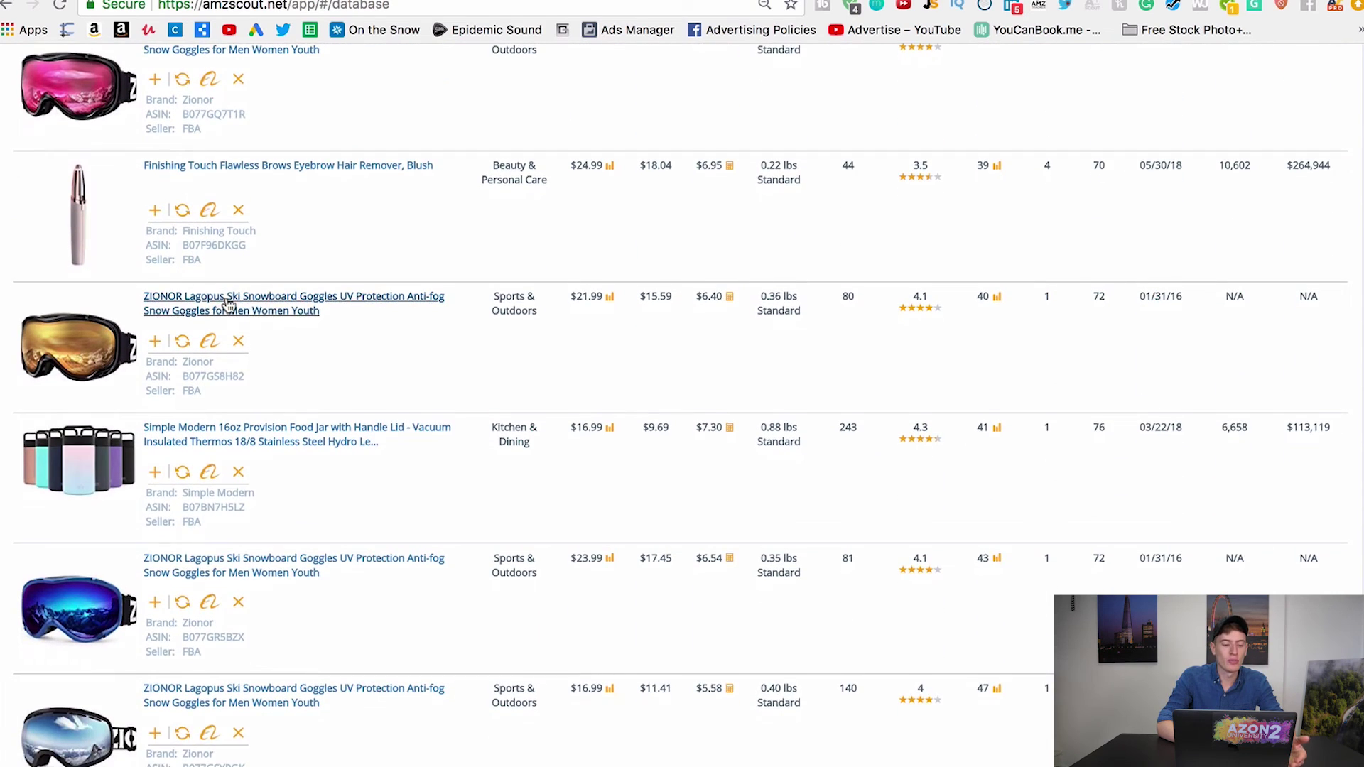
scroll(227, 302, up, 8)
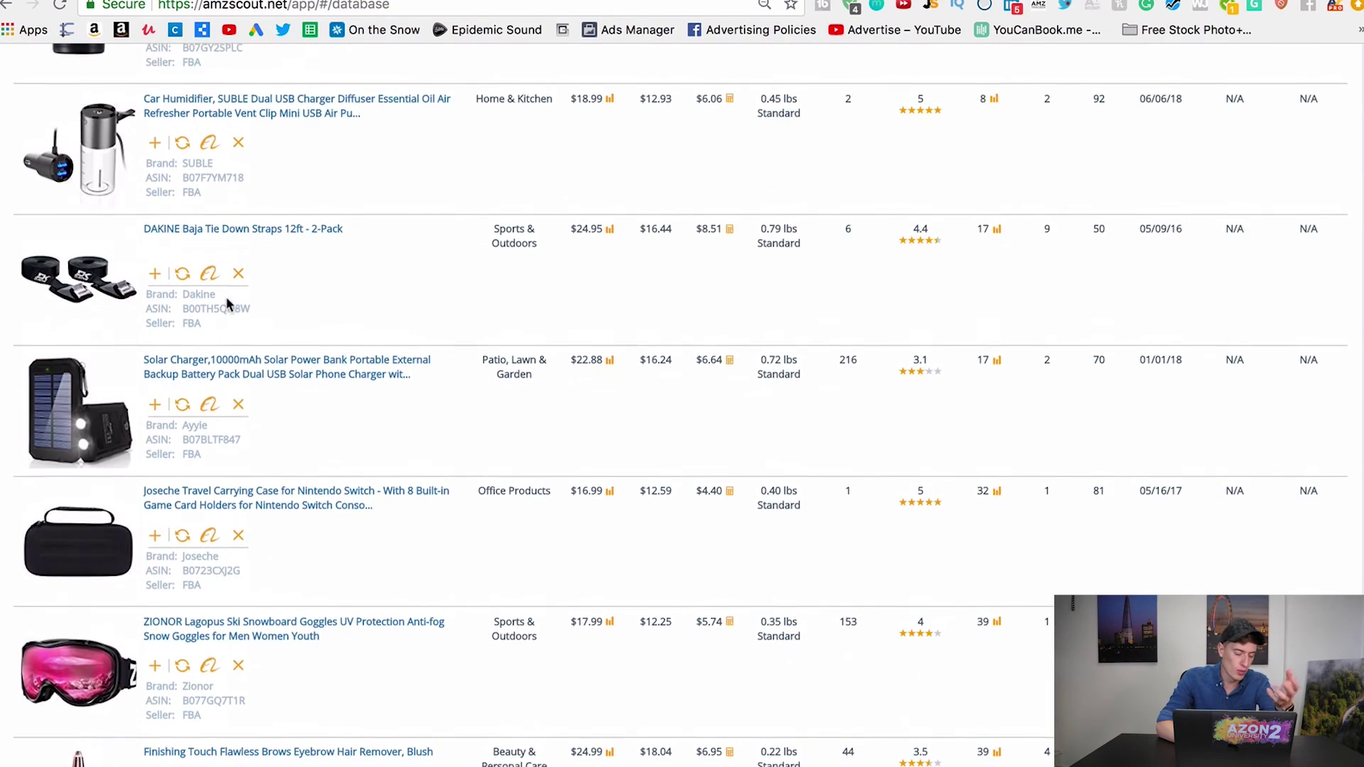
scroll(227, 302, down, 8)
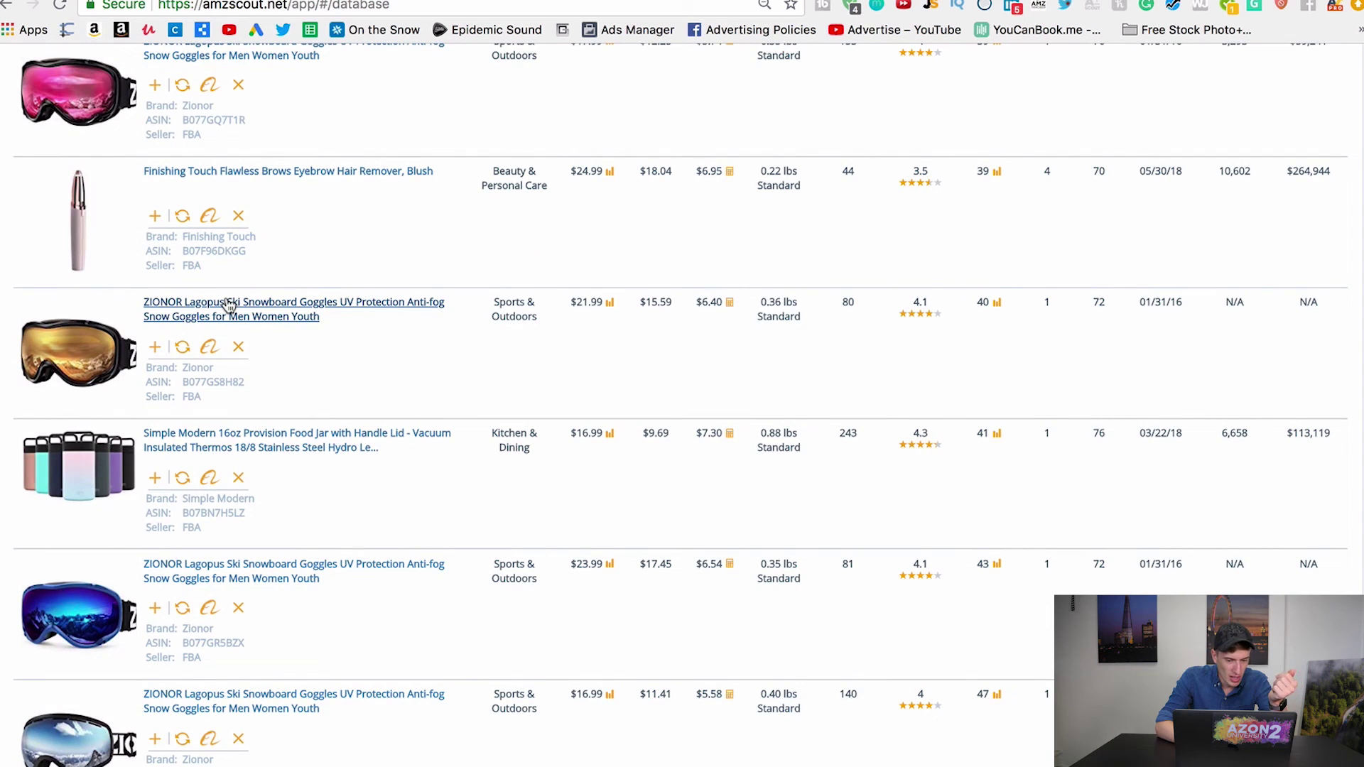
scroll(227, 304, up, 12)
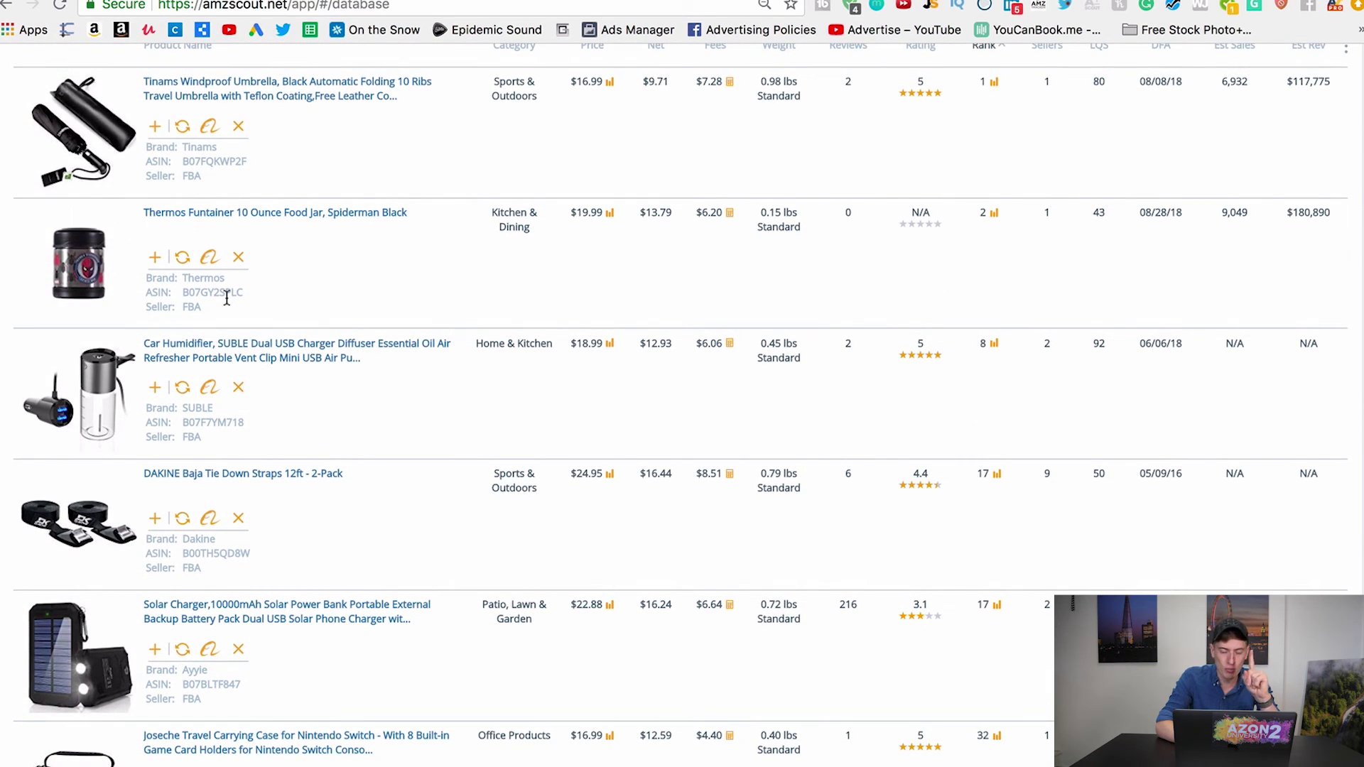
scroll(227, 298, up, 3)
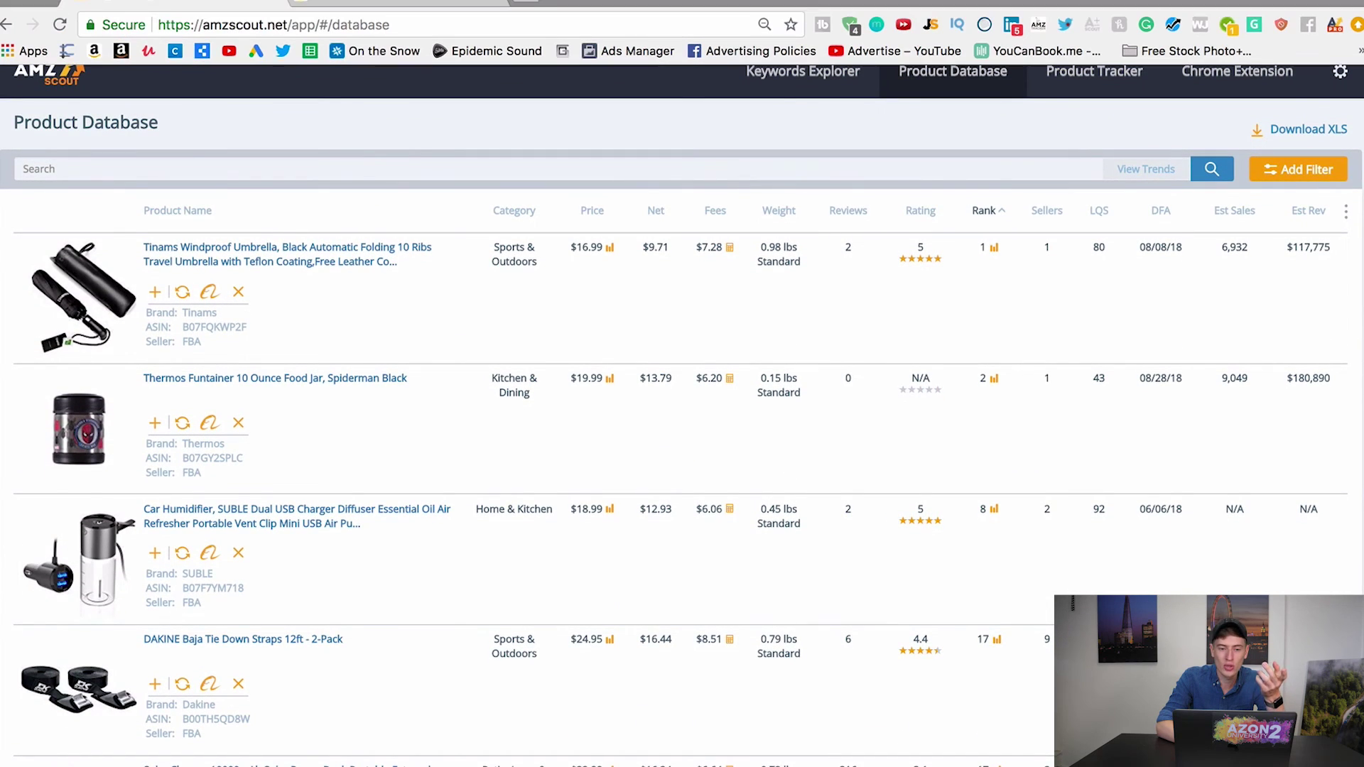
click(416, 2)
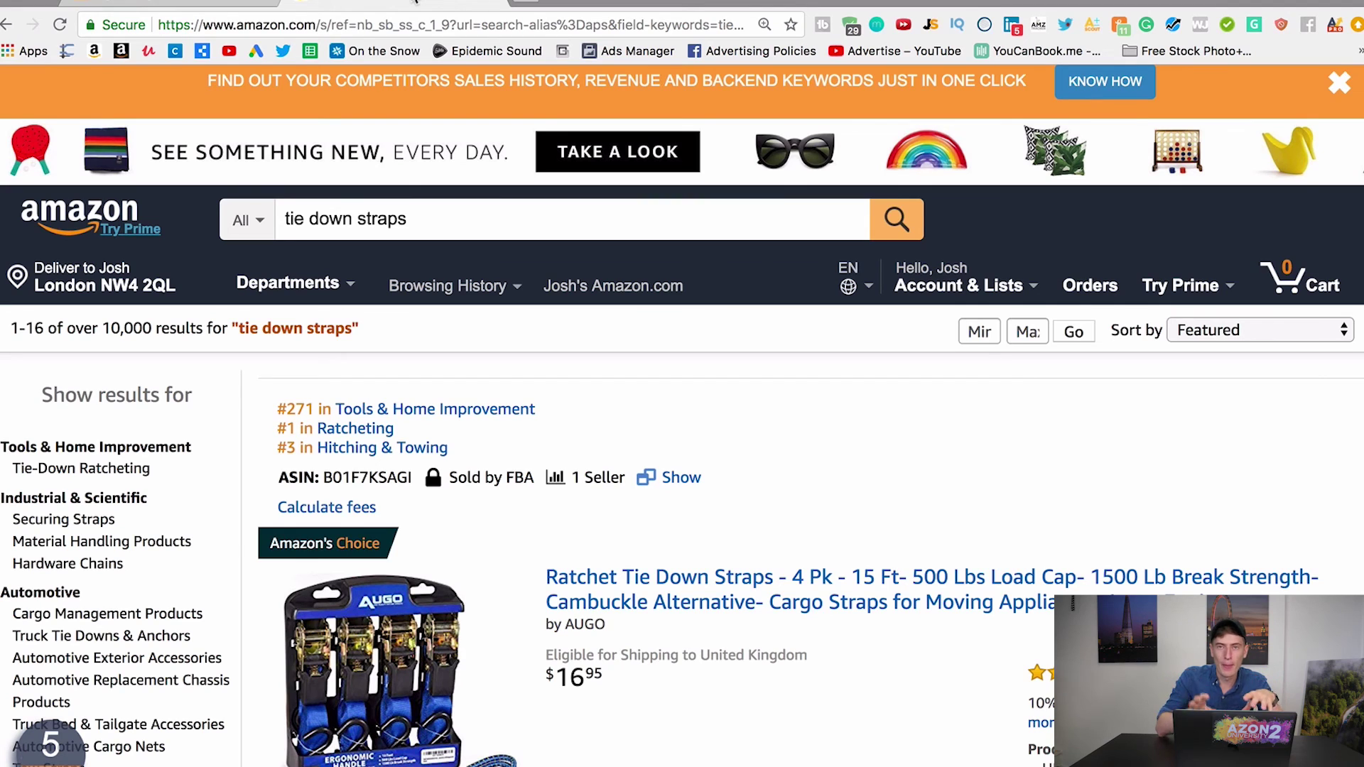
click(170, 3)
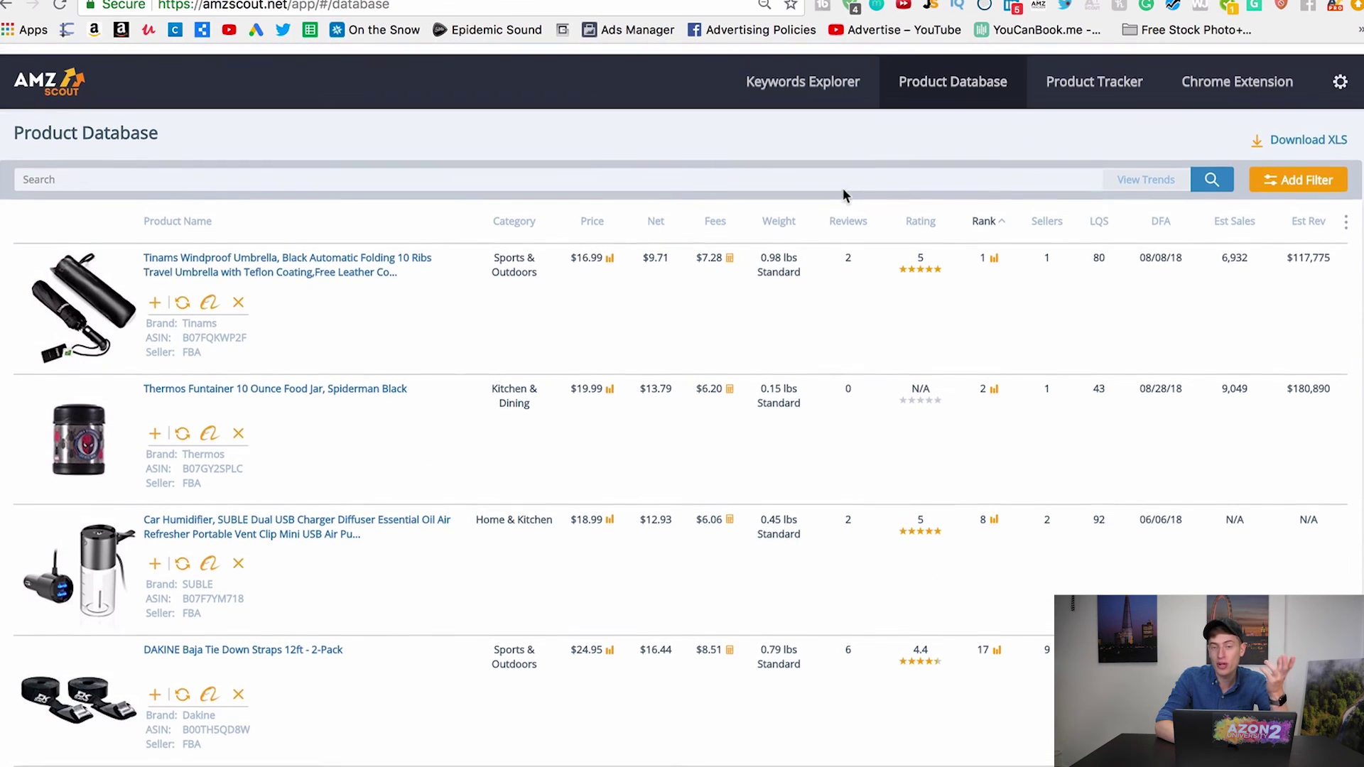